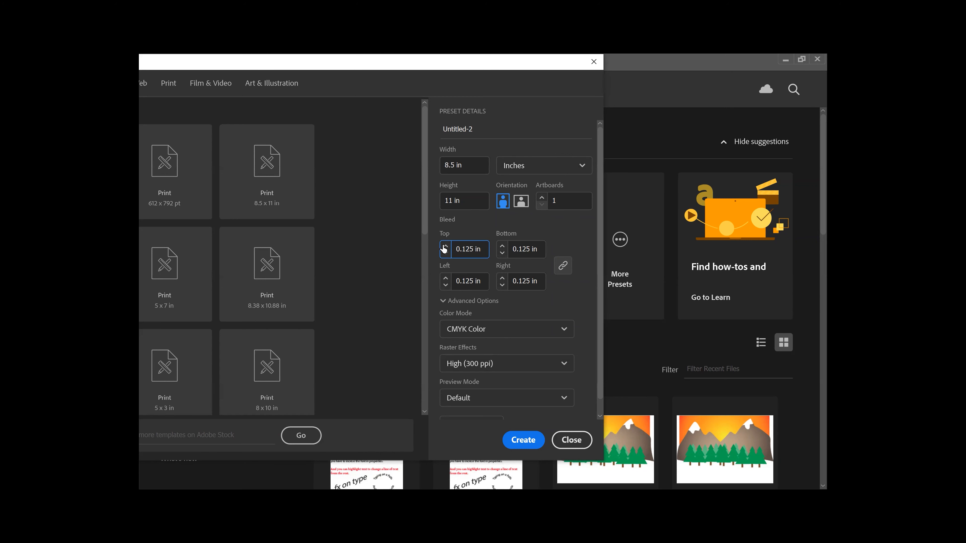
Step: Set the bleed to 0 in on all sides and the colour mode to CMYK Color, after briefly trying RGB
{"action": "left_click", "coordinate": [446, 255]}
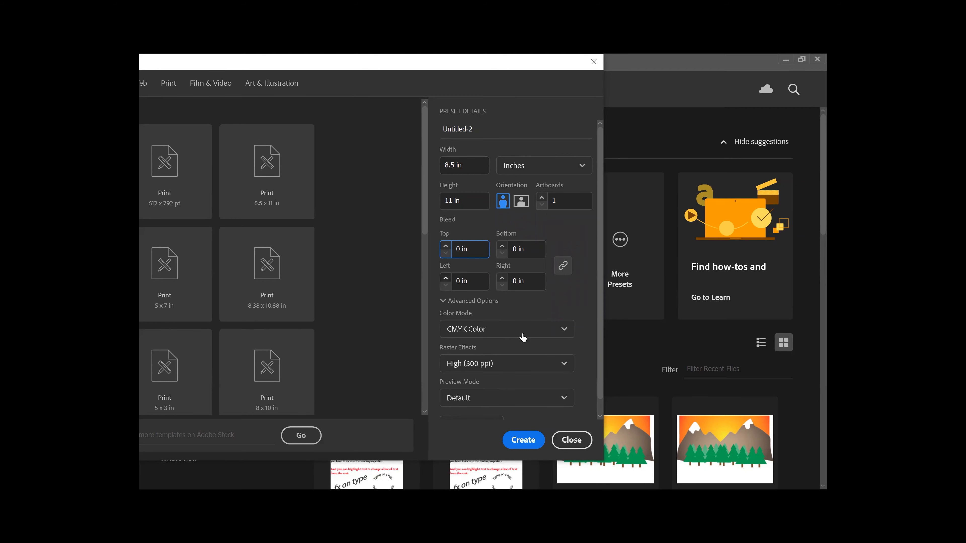
{"action": "left_click", "coordinate": [537, 331]}
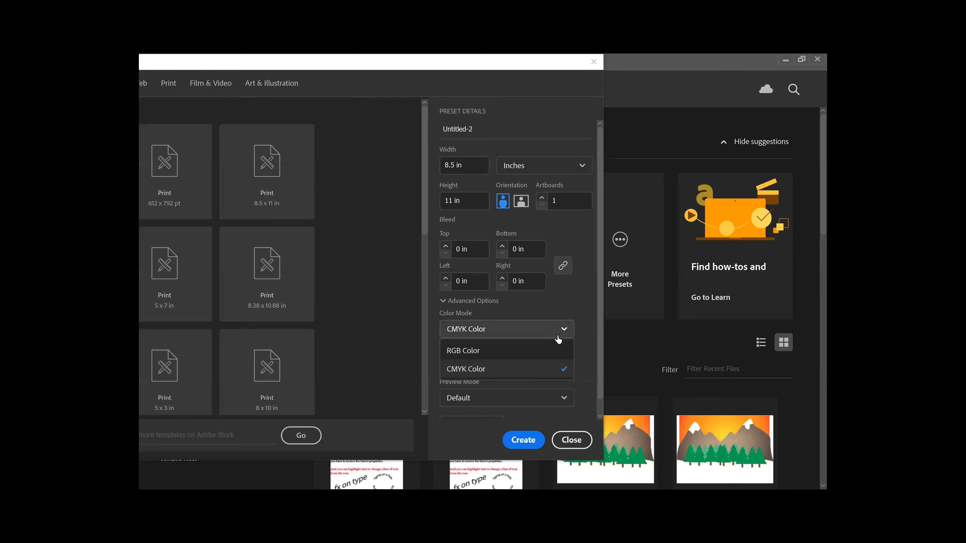
{"action": "left_click", "coordinate": [547, 351]}
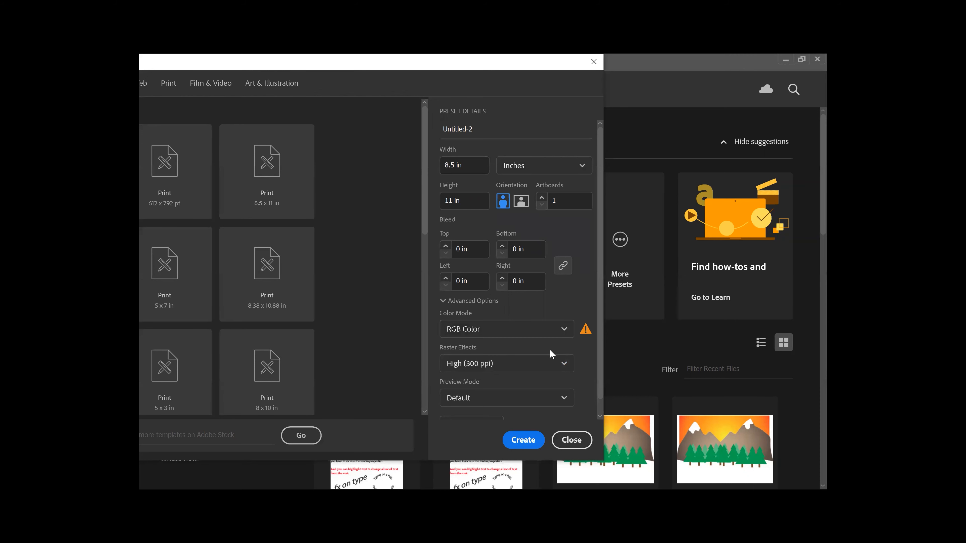
{"action": "left_click", "coordinate": [563, 329]}
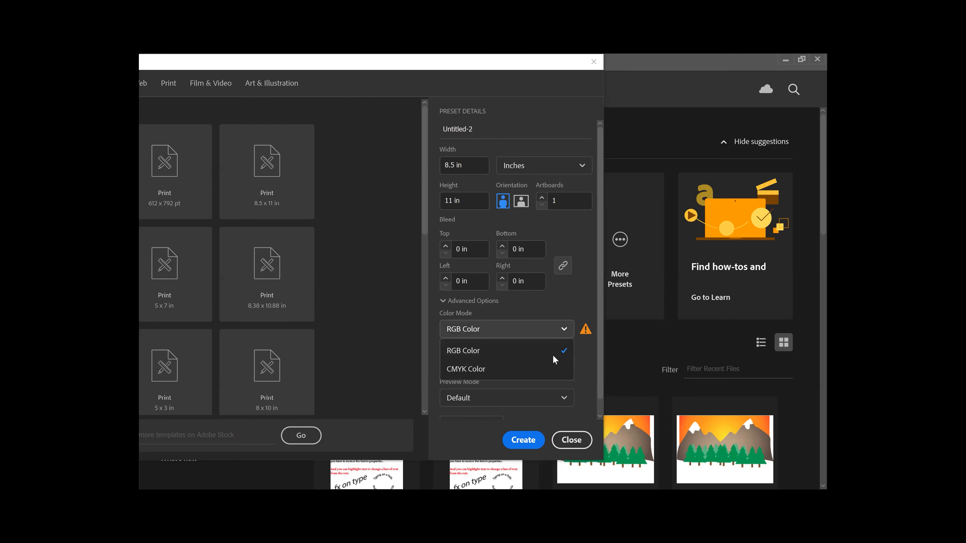
{"action": "left_click", "coordinate": [547, 370]}
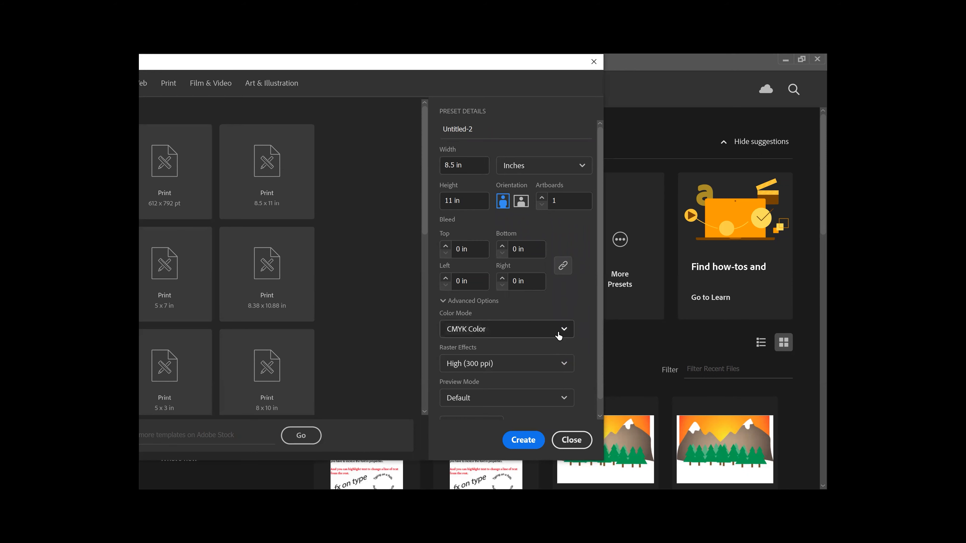
{"action": "left_click", "coordinate": [552, 371]}
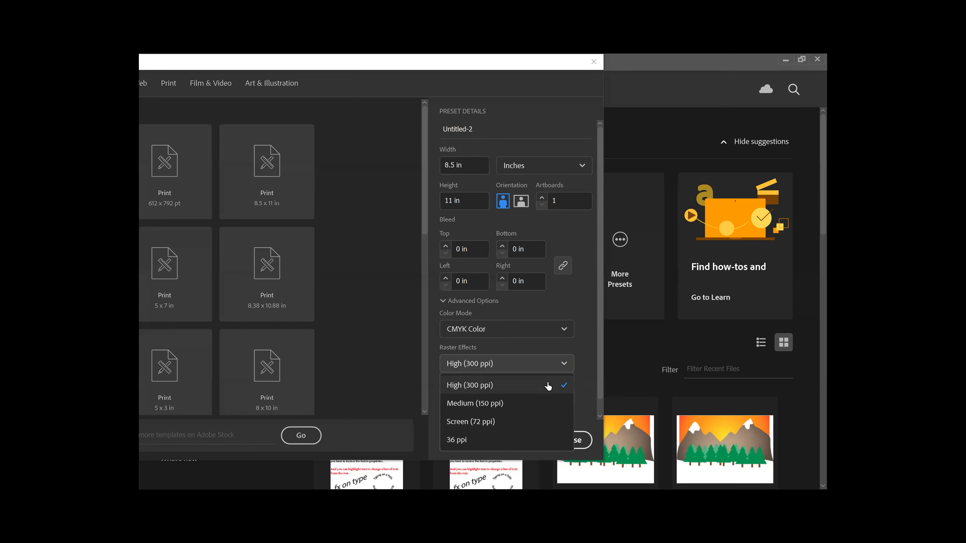
{"action": "left_click", "coordinate": [548, 386]}
{"action": "left_click", "coordinate": [553, 363]}
{"action": "left_click", "coordinate": [535, 423]}
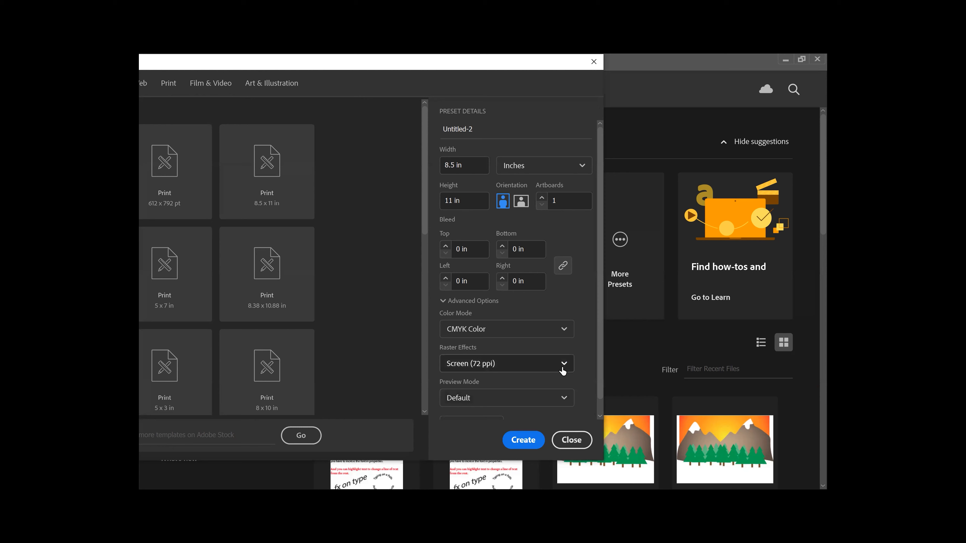
{"action": "left_click", "coordinate": [567, 365]}
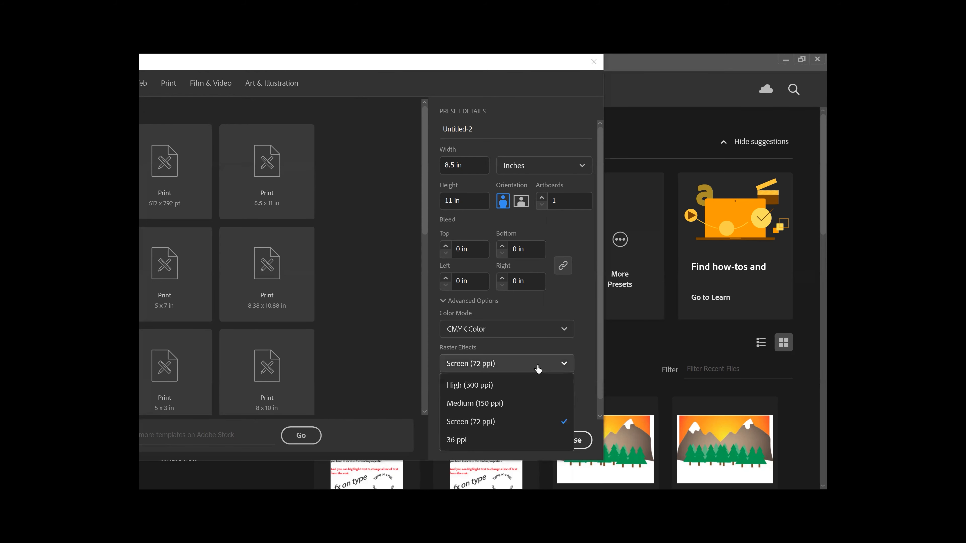
{"action": "left_click", "coordinate": [531, 388]}
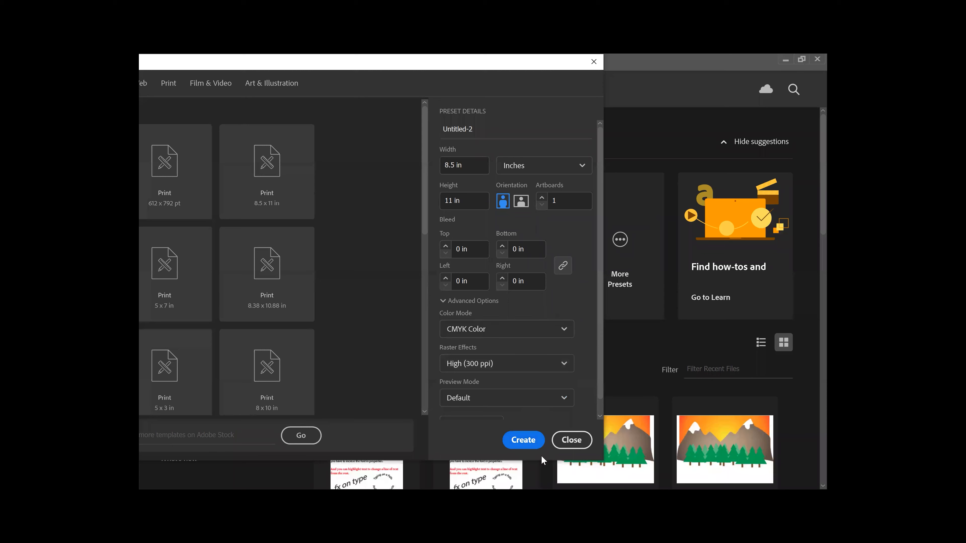
{"action": "left_click", "coordinate": [532, 443]}
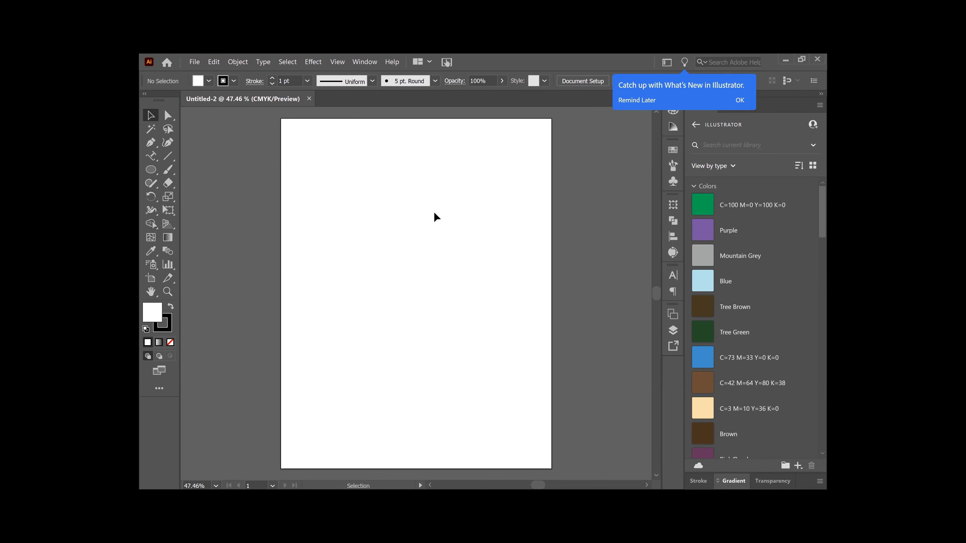
Step: Pick the Type on a Path Tool from the Type tool flyout
{"action": "left_click", "coordinate": [151, 160]}
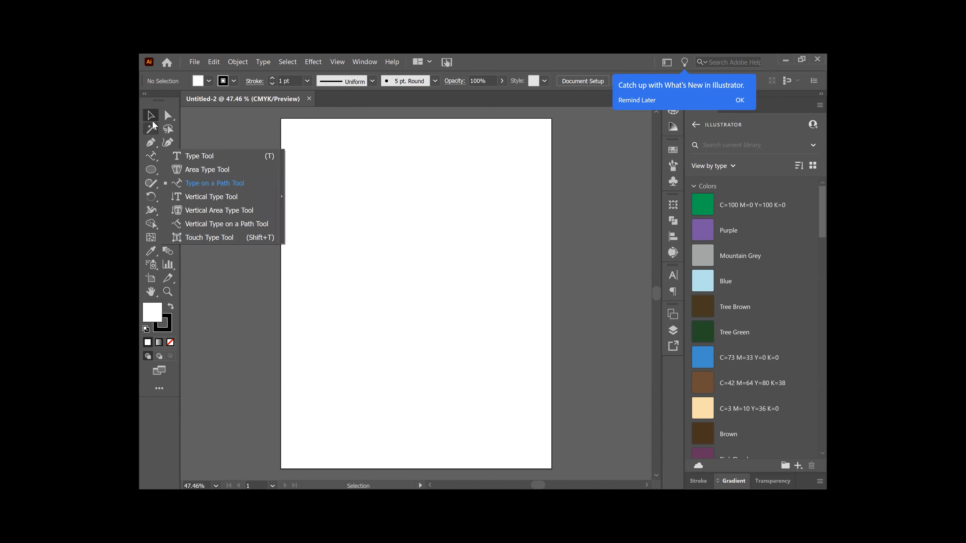
{"action": "left_click", "coordinate": [152, 161]}
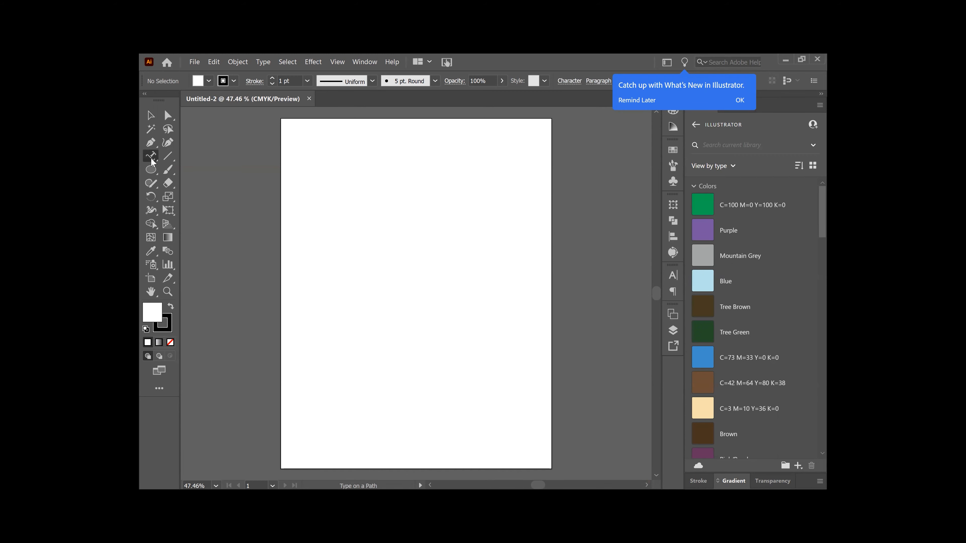
Step: Switch to the regular Type Tool and drag a placeholder text area near the page's top-left
{"action": "left_click", "coordinate": [152, 161]}
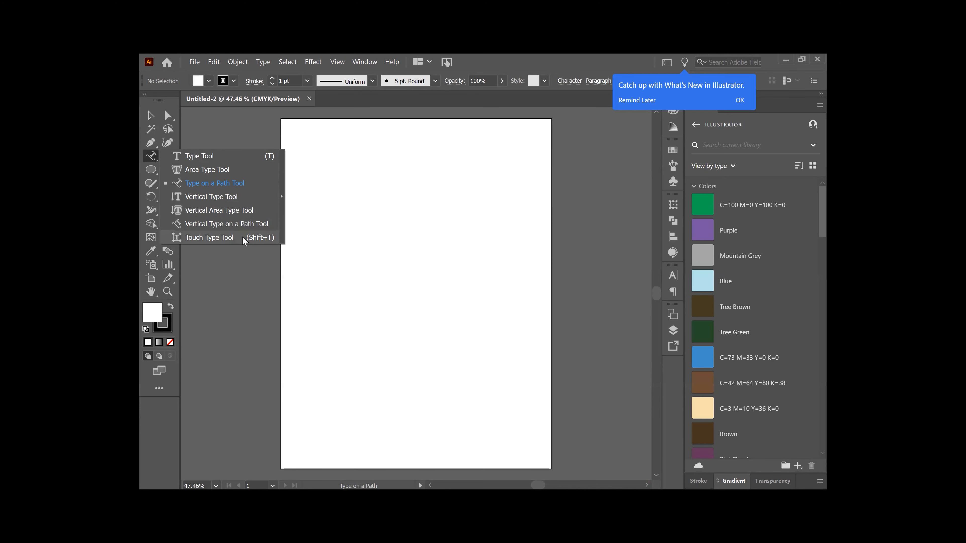
{"action": "left_click", "coordinate": [238, 158]}
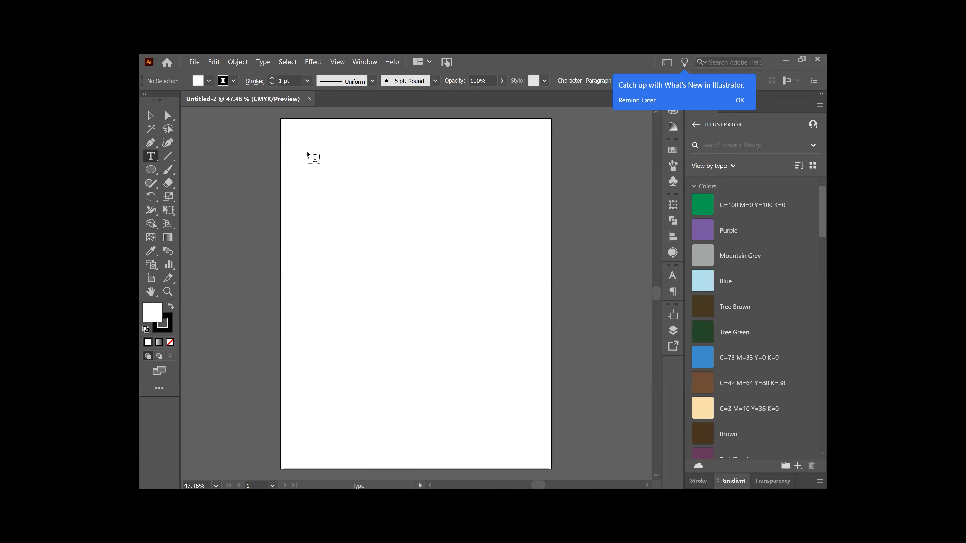
{"action": "left_click_drag", "start_coordinate": [308, 153], "coordinate": [507, 265]}
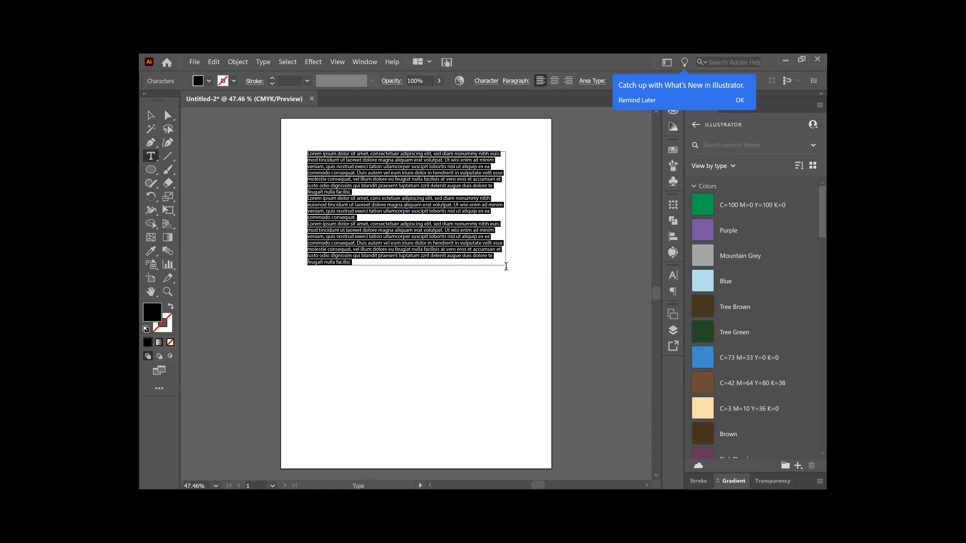
Step: Replace the placeholder with the word 'text' and resize the frame narrower and taller
{"action": "type", "text": "text"}
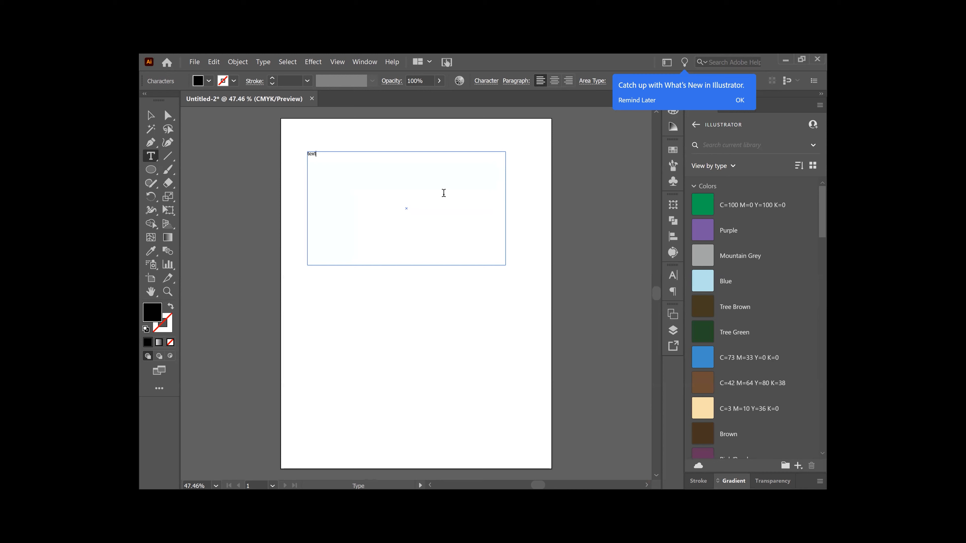
{"action": "left_click", "coordinate": [151, 117]}
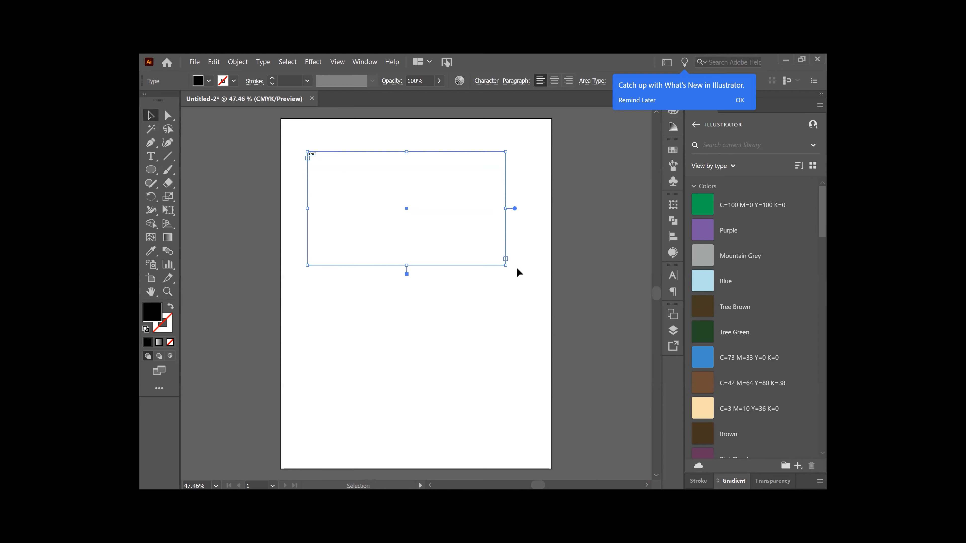
{"action": "left_click_drag", "start_coordinate": [506, 265], "coordinate": [476, 298]}
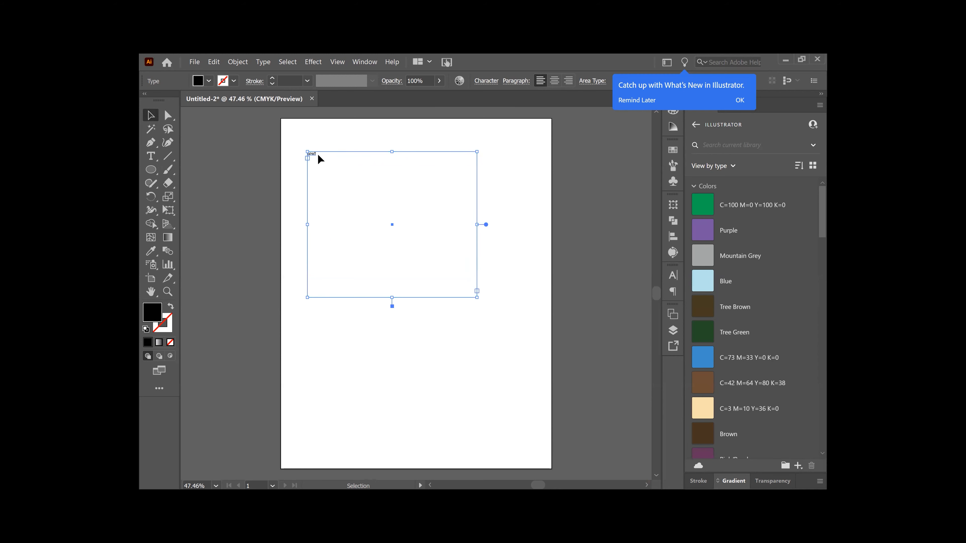
{"action": "left_click", "coordinate": [154, 156]}
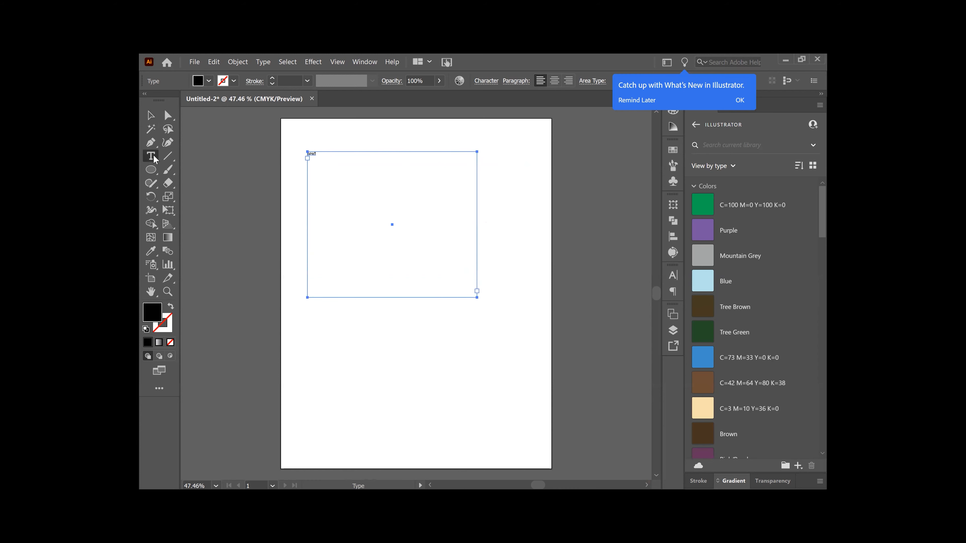
Step: Add two lines of random test letters after the word 'text'
{"action": "left_click", "coordinate": [326, 152]}
{"action": "type", "text": "bjcksjbdckjsdkcskjdbcksjbdkvjbskvbksbdvjksdbvj"}
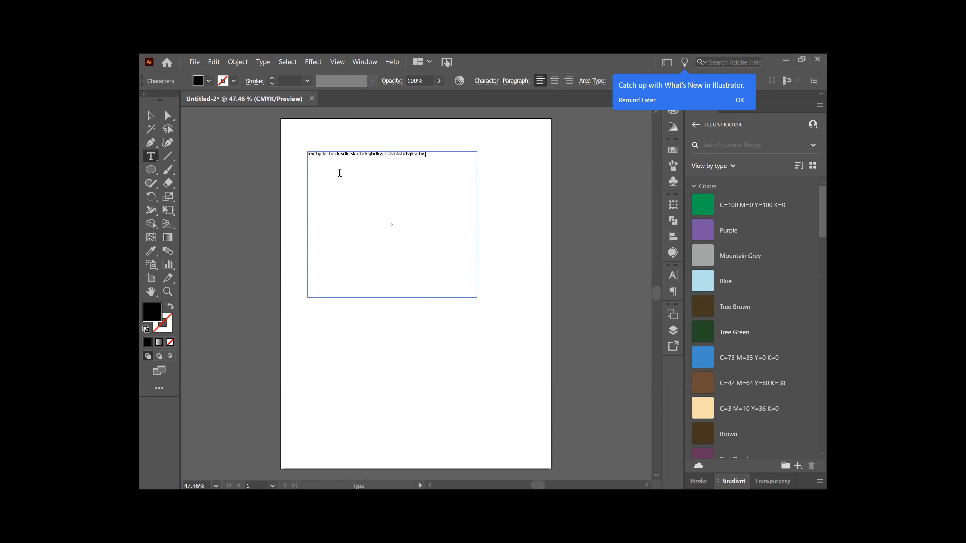
{"action": "key", "text": "BackSpace"}
{"action": "key", "text": "BackSpace"}
{"action": "key", "text": "BackSpace"}
{"action": "key", "text": "BackSpace"}
{"action": "key", "text": "BackSpace"}
{"action": "key", "text": "BackSpace"}
{"action": "key", "text": "BackSpace"}
{"action": "key", "text": "BackSpace"}
{"action": "key", "text": "BackSpace"}
{"action": "key", "text": "BackSpace"}
{"action": "key", "text": "BackSpace"}
{"action": "key", "text": "BackSpace"}
{"action": "key", "text": "BackSpace"}
{"action": "key", "text": "BackSpace"}
{"action": "key", "text": "BackSpace"}
{"action": "key", "text": "BackSpace"}
{"action": "key", "text": "BackSpace"}
{"action": "key", "text": "BackSpace"}
{"action": "key", "text": "BackSpace"}
{"action": "key", "text": "BackSpace"}
{"action": "type", "text": "ksncknskcnkcksnck"}
Step: Shrink the text frame, zoom in on it, and select all its test text
{"action": "left_click", "coordinate": [150, 115]}
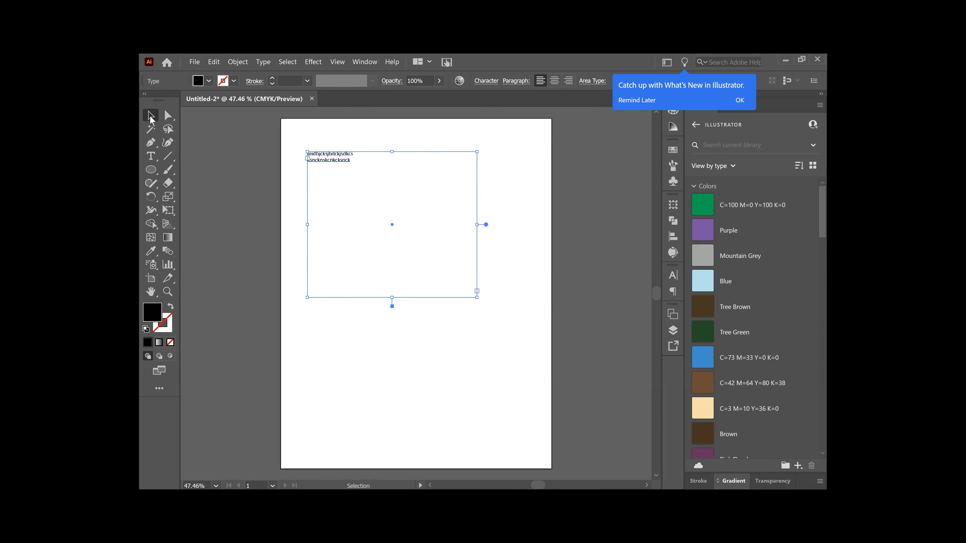
{"action": "left_click_drag", "start_coordinate": [477, 298], "coordinate": [400, 201]}
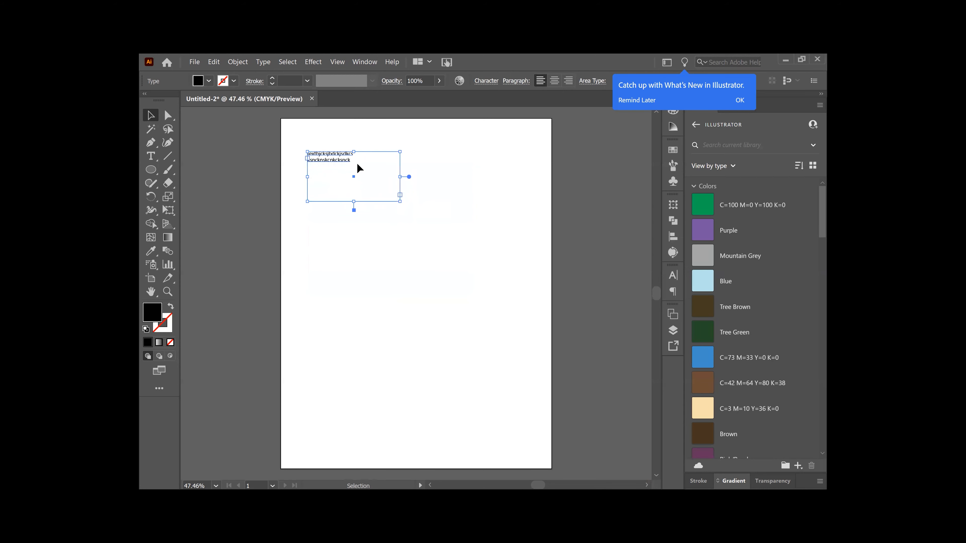
{"action": "key", "text": "a"}
{"action": "key", "text": "ctrl+equal"}
{"action": "key", "text": "t"}
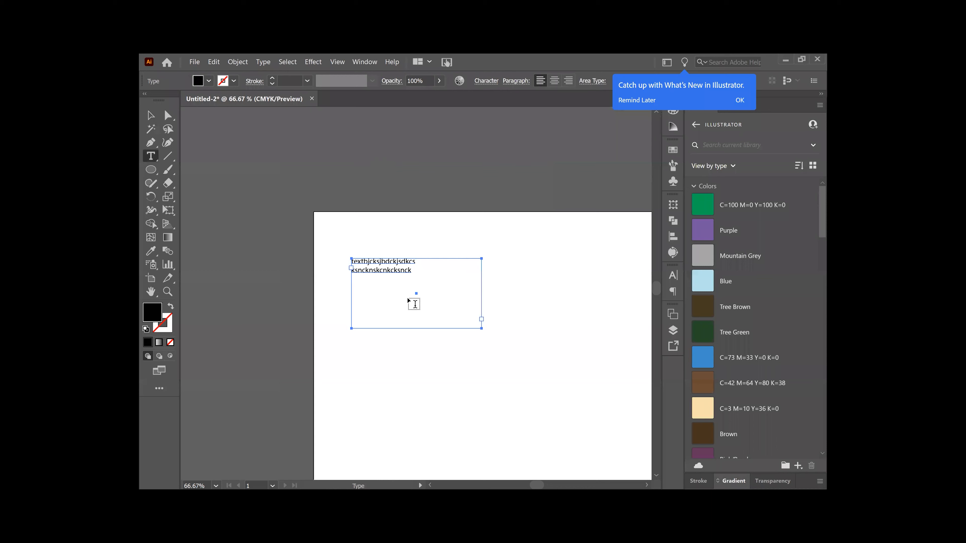
{"action": "left_click_drag", "start_coordinate": [412, 270], "coordinate": [334, 258]}
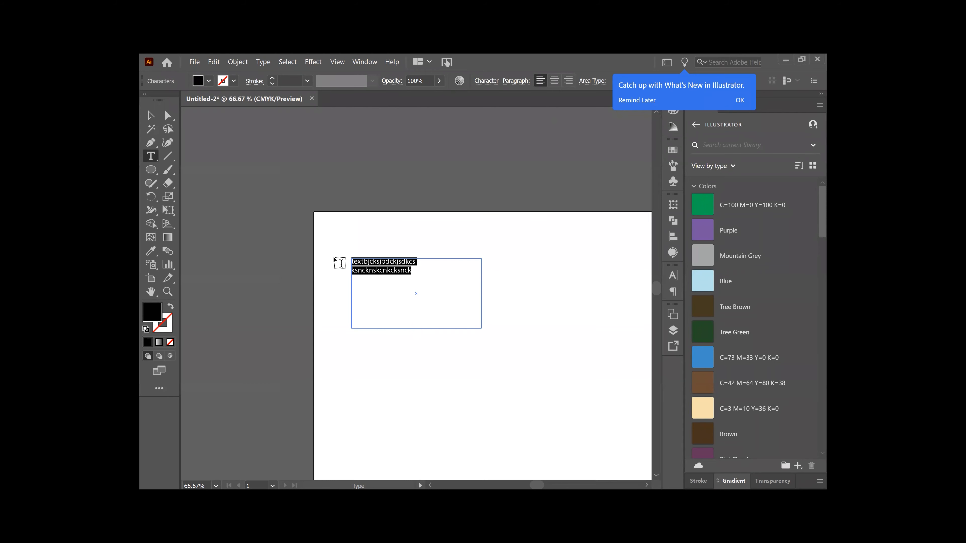
Step: Replace the test letters with 'You can type a paragraph.' and 'Make it cool i guess.'
{"action": "type", "text": "You"}
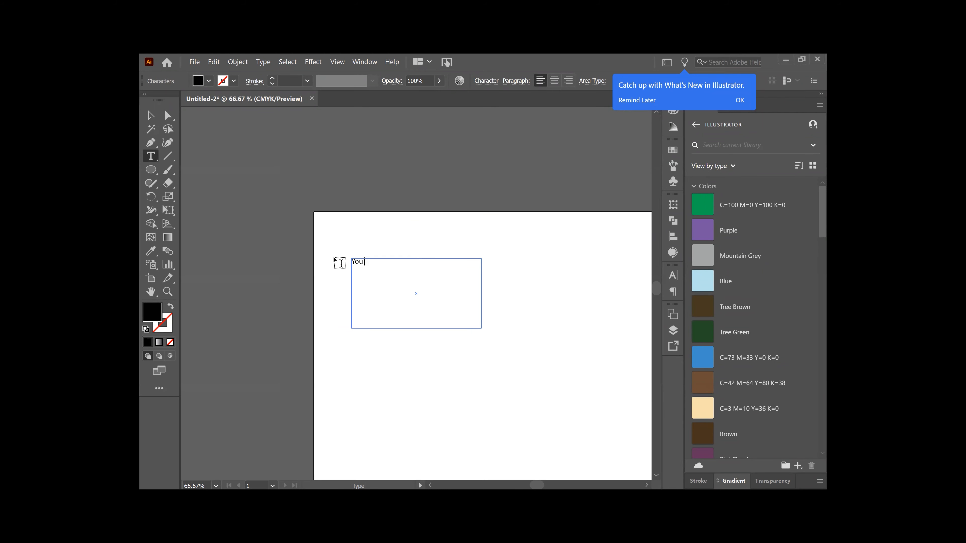
{"action": "type", "text": " can t"}
{"action": "type", "text": "ype "}
{"action": "type", "text": "a pa"}
{"action": "type", "text": "ragra"}
{"action": "type", "text": "ph."}
{"action": "type", "text": "Ma"}
{"action": "type", "text": "ke "}
{"action": "type", "text": "it coo"}
{"action": "type", "text": "l i gue"}
{"action": "type", "text": "ss"}
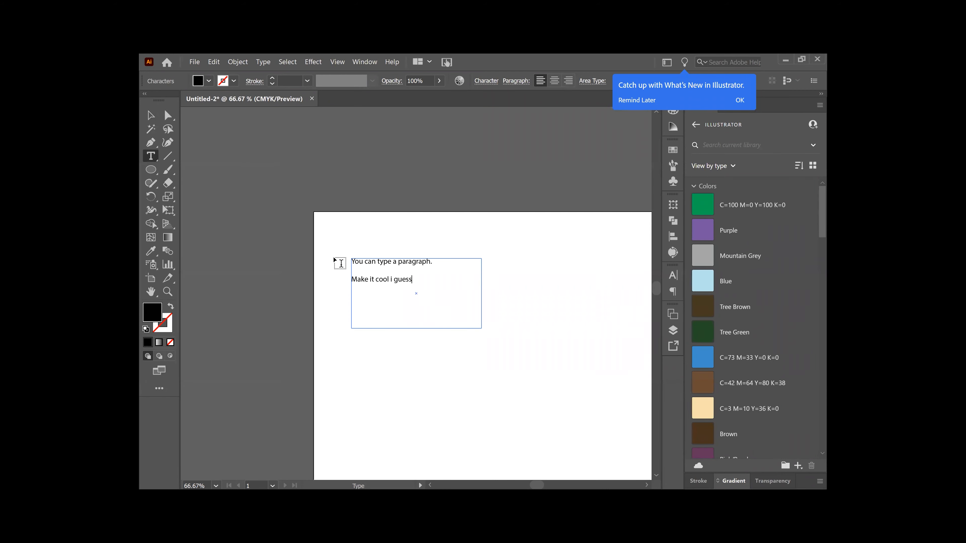
{"action": "type", "text": "."}
{"action": "left_click", "coordinate": [150, 115]}
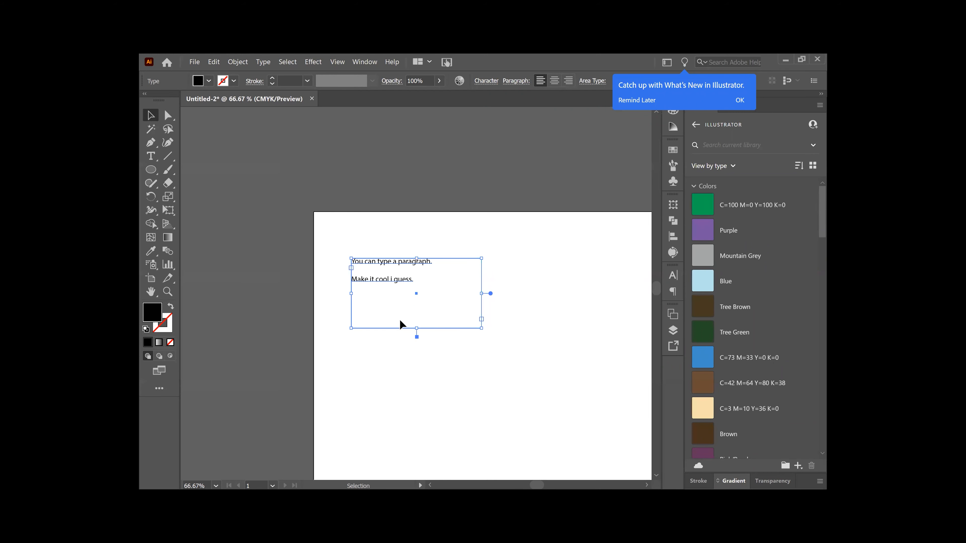
Step: Shrink and narrow the text box so the two paragraphs rewrap, then zoom in closely
{"action": "mouse_move", "coordinate": [480, 330]}
{"action": "left_mouse_down"}
{"action": "mouse_move", "coordinate": [438, 284]}
{"action": "mouse_move", "coordinate": [395, 287]}
{"action": "mouse_move", "coordinate": [425, 296]}
{"action": "mouse_move", "coordinate": [402, 276]}
{"action": "mouse_move", "coordinate": [412, 295]}
{"action": "mouse_move", "coordinate": [455, 298]}
{"action": "left_mouse_up"}
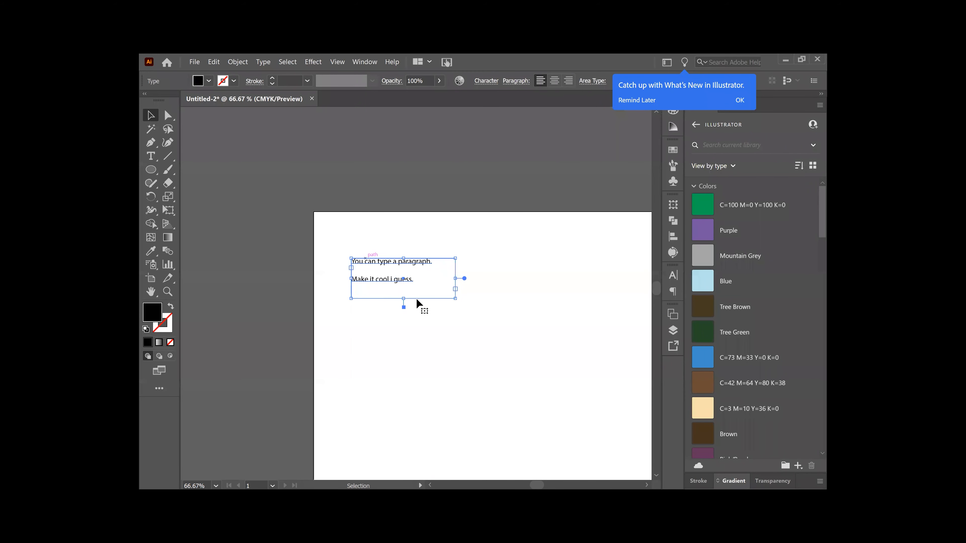
{"action": "left_click_drag", "start_coordinate": [403, 298], "coordinate": [402, 288]}
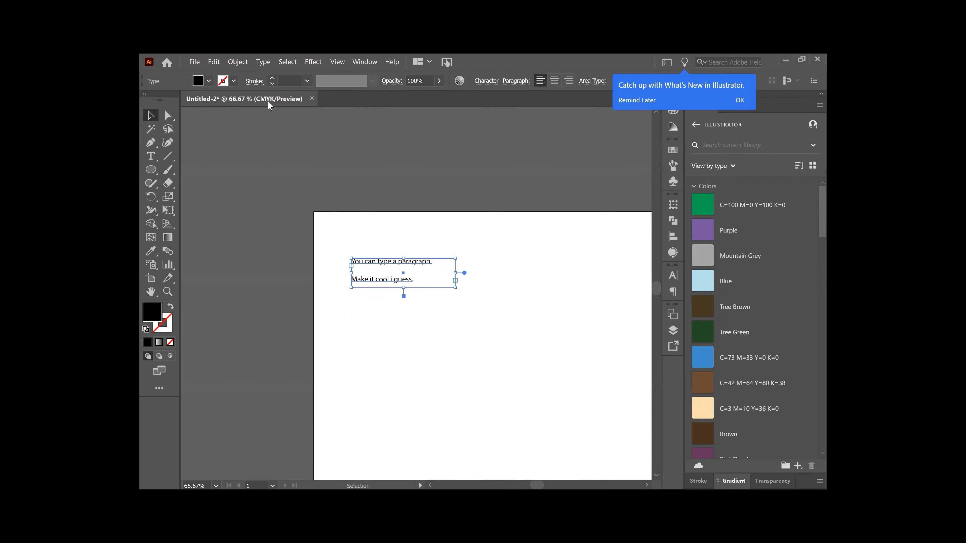
{"action": "left_click_drag", "start_coordinate": [456, 289], "coordinate": [429, 292]}
{"action": "key", "text": "ctrl+plus"}
{"action": "key", "text": "ctrl+plus"}
{"action": "key", "text": "ctrl+plus"}
{"action": "key", "text": "ctrl+plus"}
{"action": "key", "text": "ctrl+plus"}
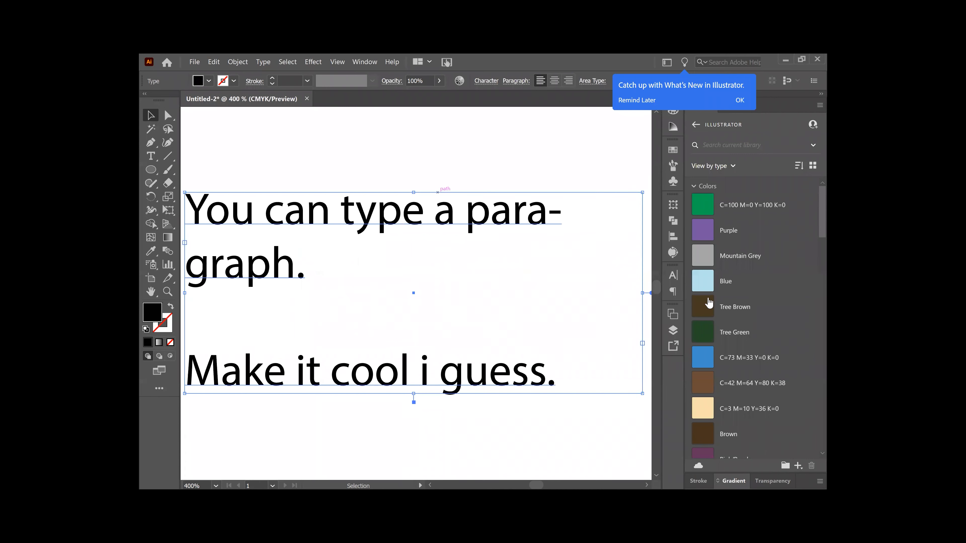
{"action": "left_click", "coordinate": [740, 100]}
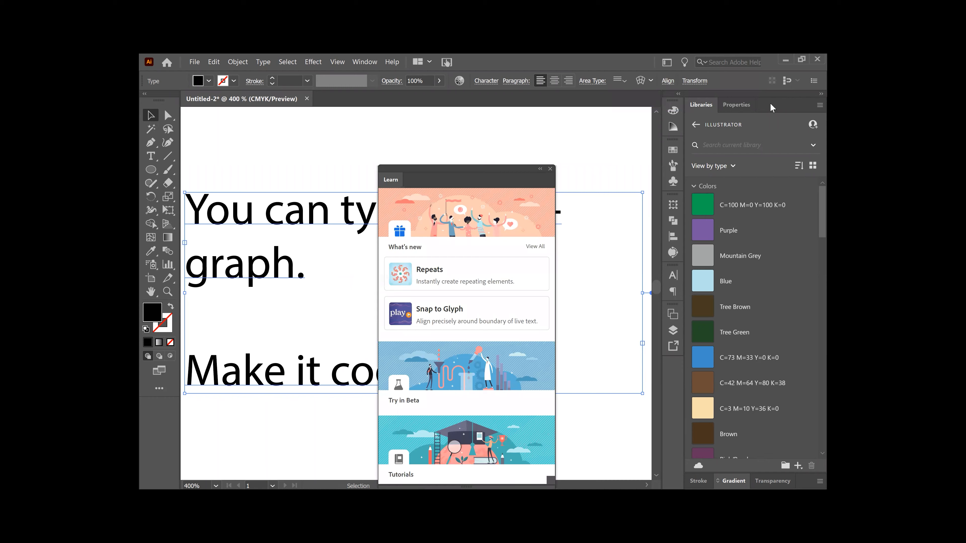
Step: Uncheck Hyphenate in the Paragraph properties so 'paragraph' wraps whole, and close the Learn panel
{"action": "left_click", "coordinate": [740, 107]}
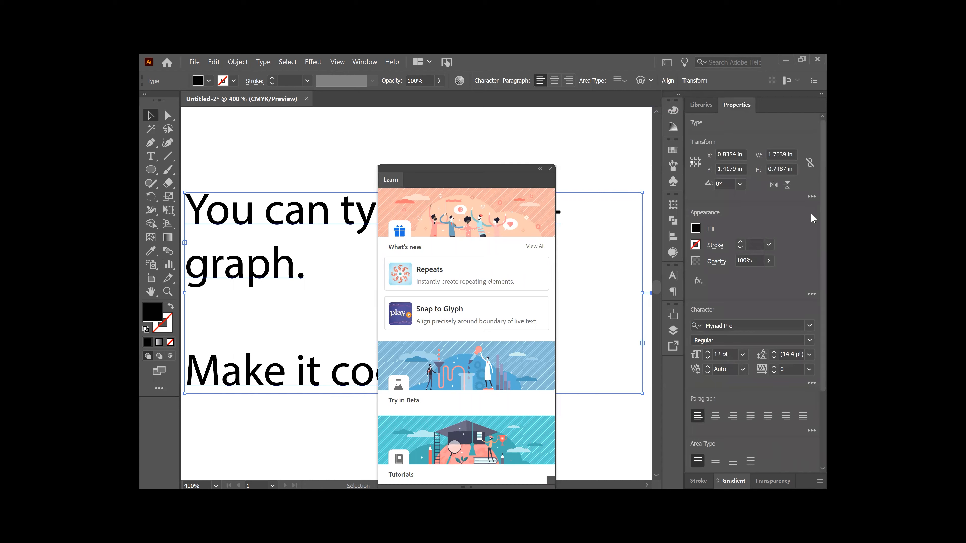
{"action": "scroll", "coordinate": [811, 231], "scroll_direction": "down", "scroll_amount": 3}
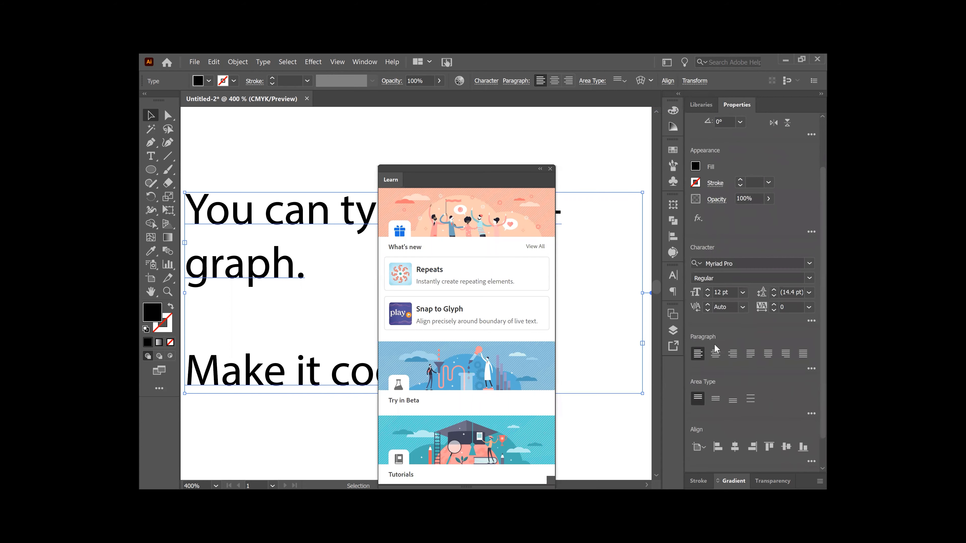
{"action": "left_click", "coordinate": [811, 368]}
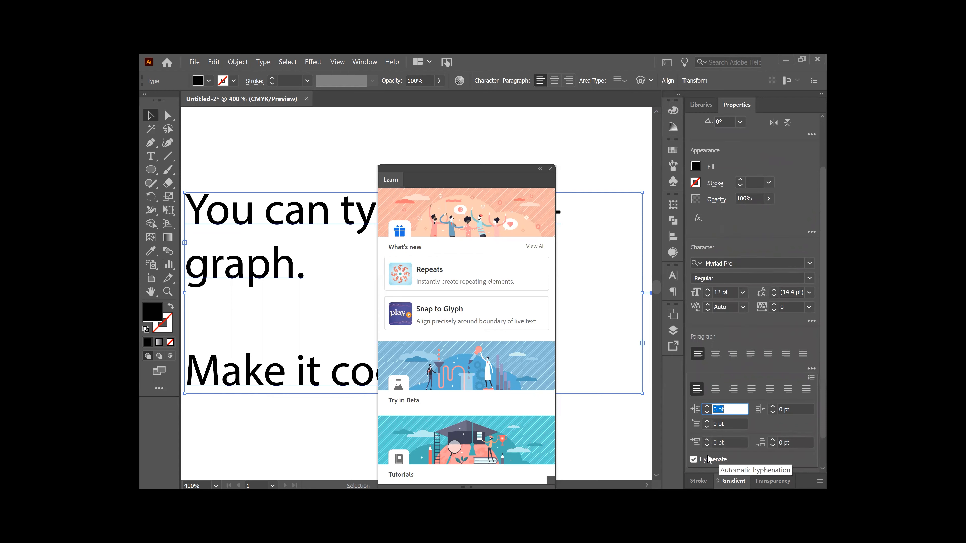
{"action": "left_click", "coordinate": [693, 460]}
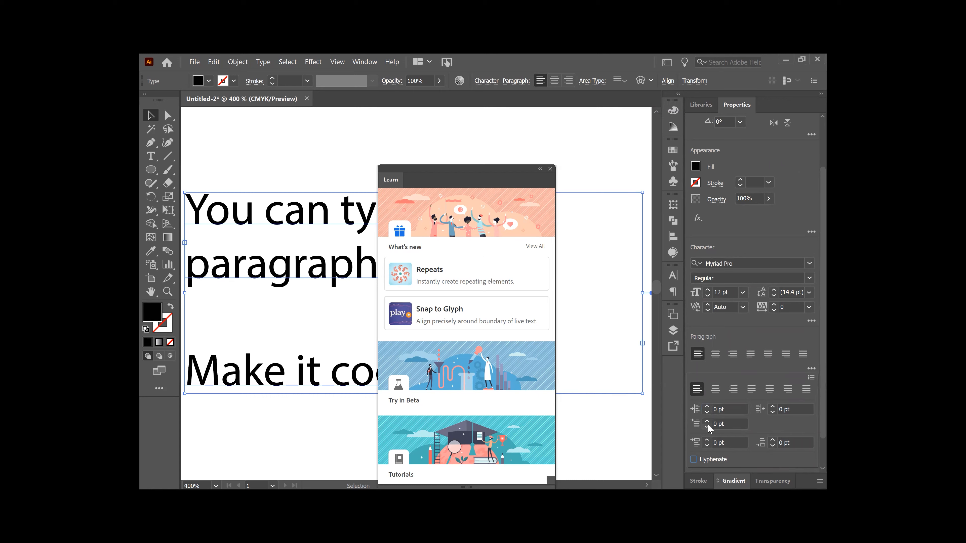
{"action": "left_click", "coordinate": [550, 169]}
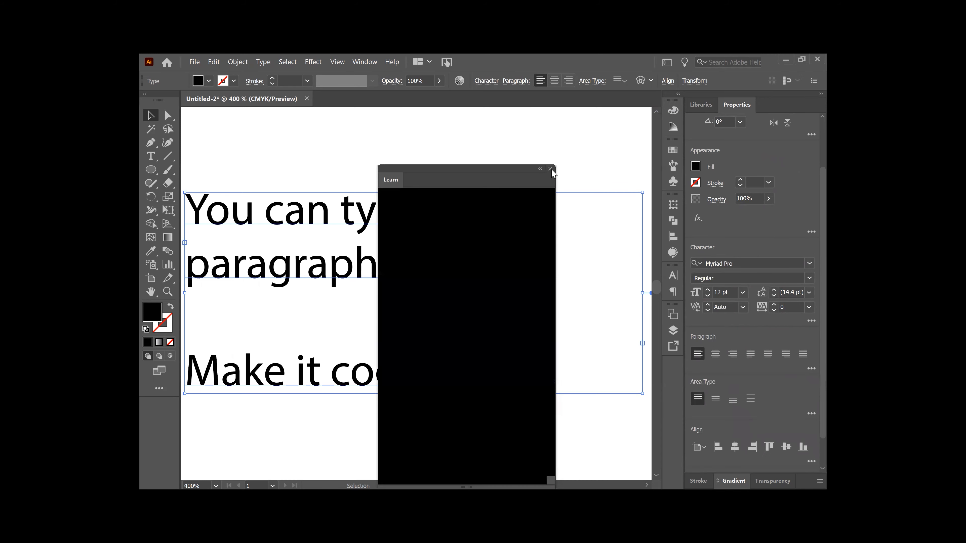
{"action": "key", "text": "ctrl+minus"}
{"action": "key", "text": "ctrl+minus"}
{"action": "key", "text": "ctrl+minus"}
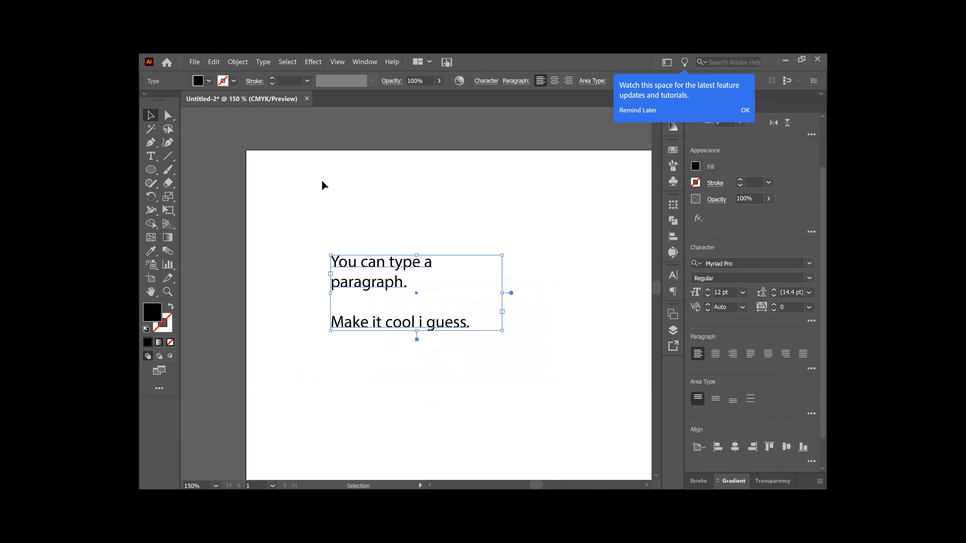
Step: Select the line 'Make it cool i guess.' and step its font size down to 8 pt
{"action": "left_click", "coordinate": [151, 156]}
{"action": "left_click_drag", "start_coordinate": [470, 323], "coordinate": [324, 327]}
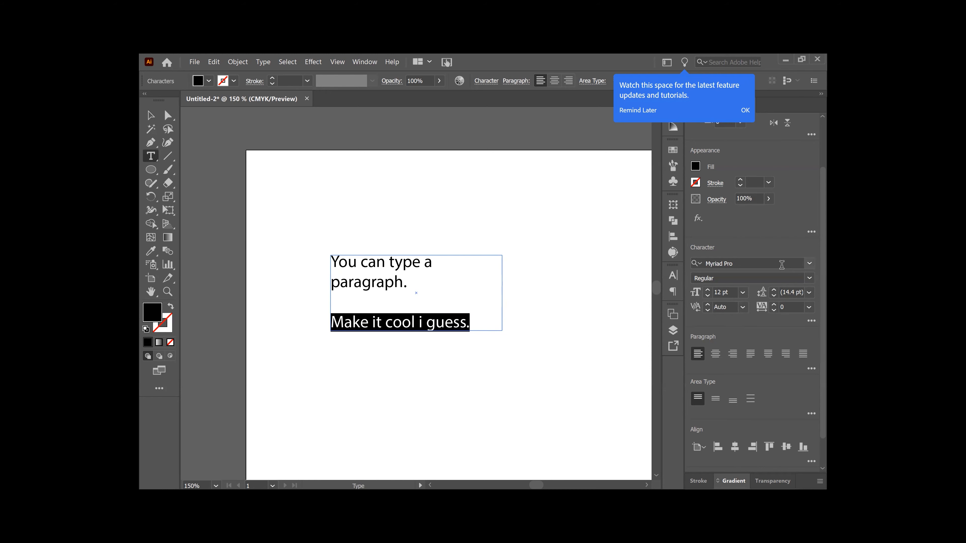
{"action": "left_click", "coordinate": [708, 290]}
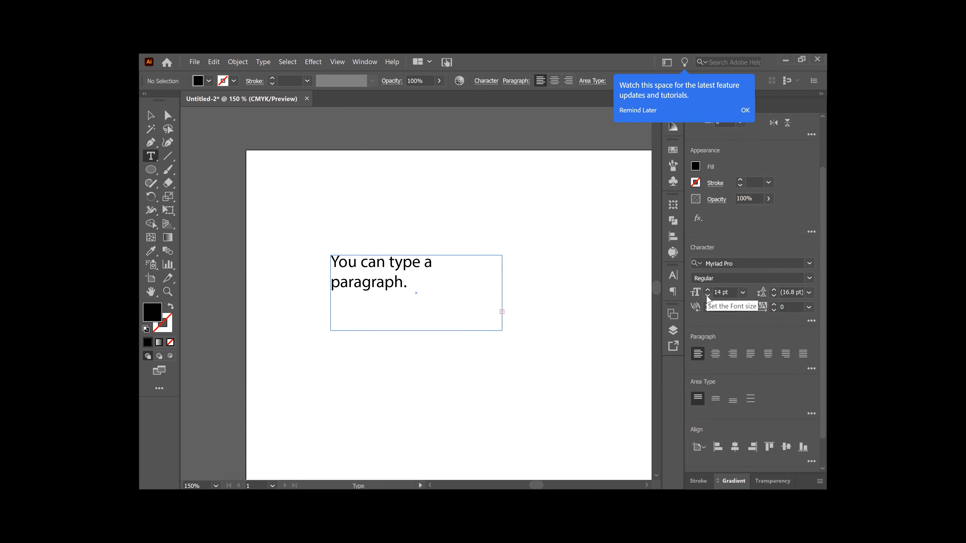
{"action": "left_click", "coordinate": [708, 298]}
{"action": "left_click", "coordinate": [708, 299]}
{"action": "left_click", "coordinate": [707, 299]}
{"action": "left_click", "coordinate": [707, 298]}
{"action": "left_click", "coordinate": [708, 298]}
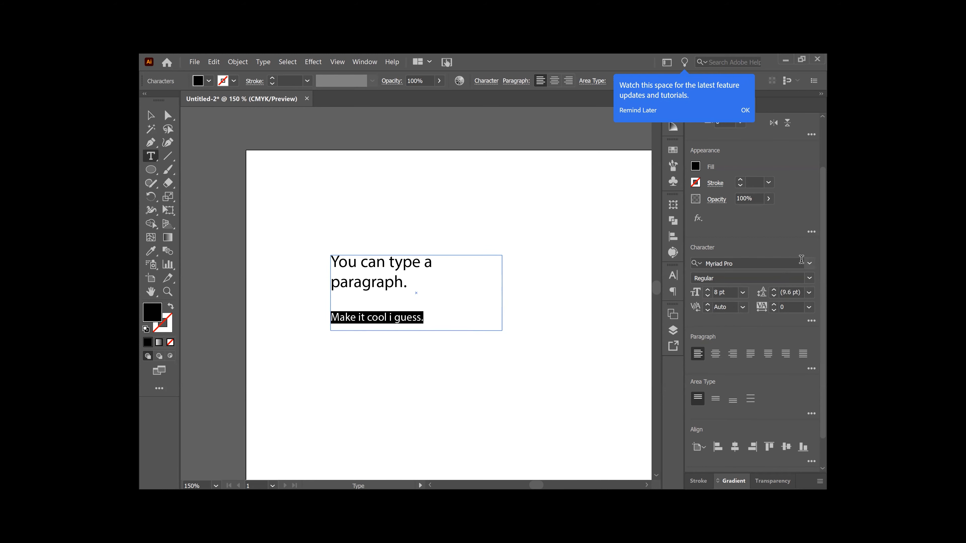
Step: Set 'Make it cool i guess.' in Impact and move the text frame up near the page top
{"action": "left_click", "coordinate": [809, 265]}
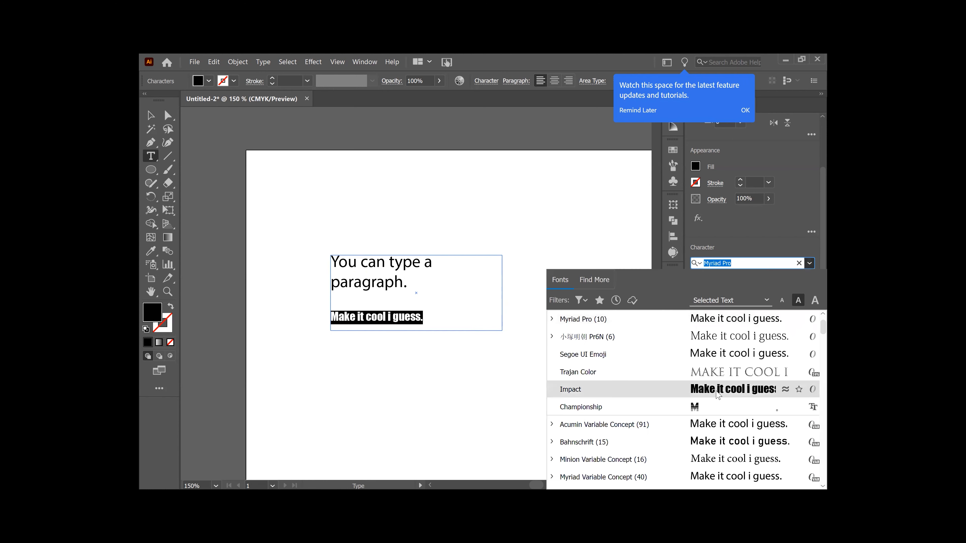
{"action": "left_click", "coordinate": [718, 389]}
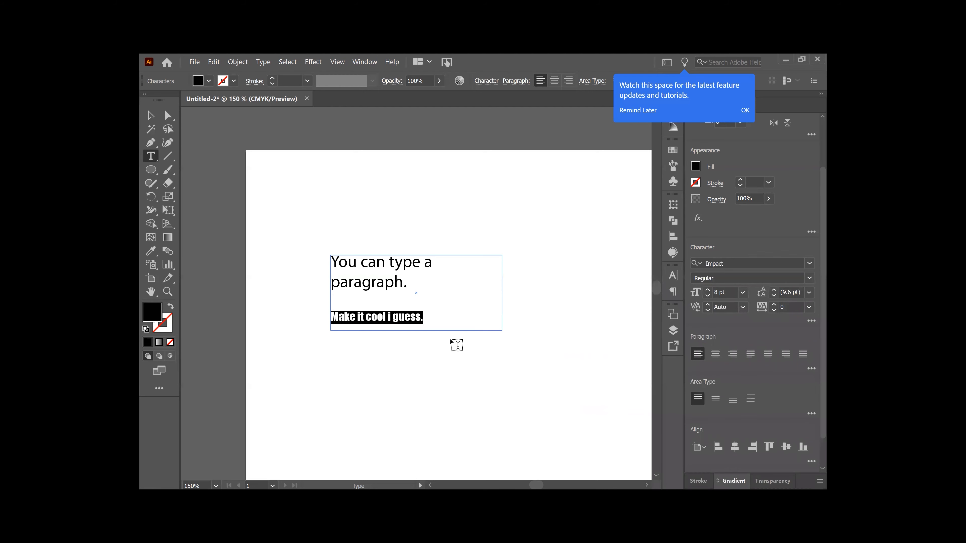
{"action": "key", "text": "Escape"}
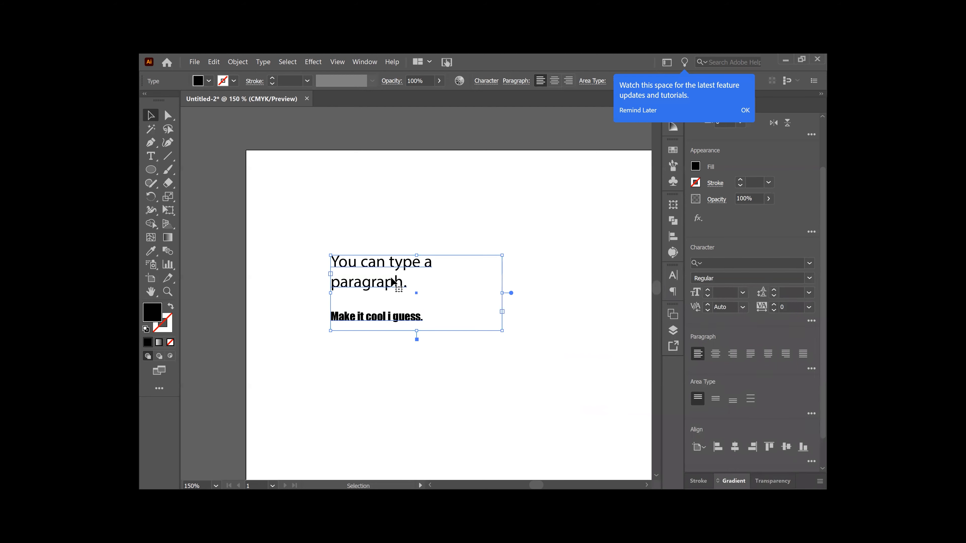
{"action": "left_click_drag", "start_coordinate": [410, 265], "coordinate": [436, 197]}
Step: Move the paragraph text frame up near the top of the artboard, undoing a stray text box
{"action": "key", "text": "t"}
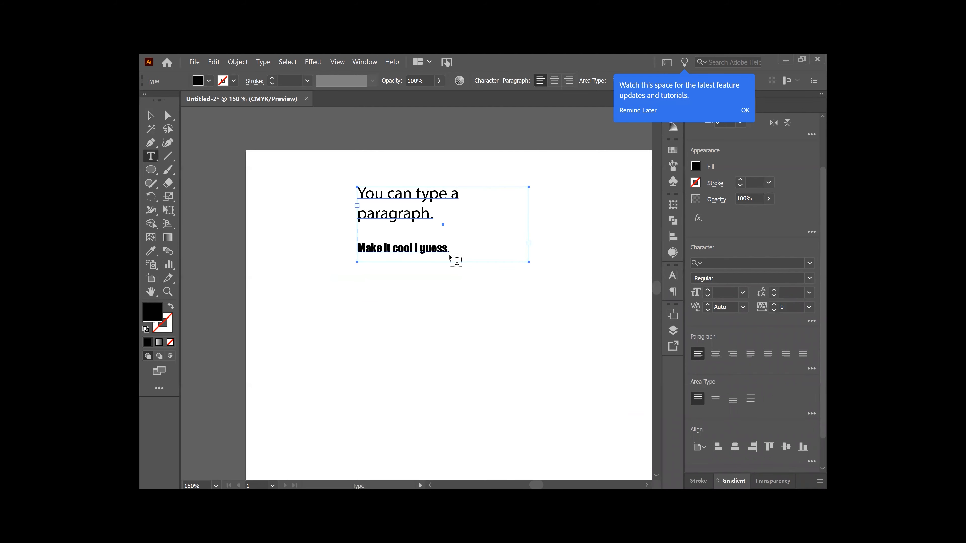
{"action": "left_click_drag", "start_coordinate": [449, 251], "coordinate": [427, 238]}
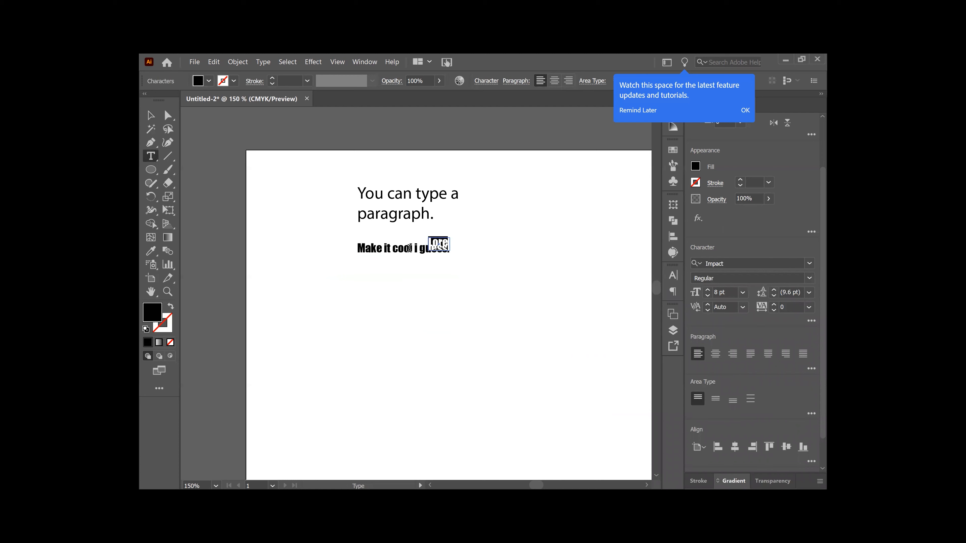
{"action": "key", "text": "ctrl+z"}
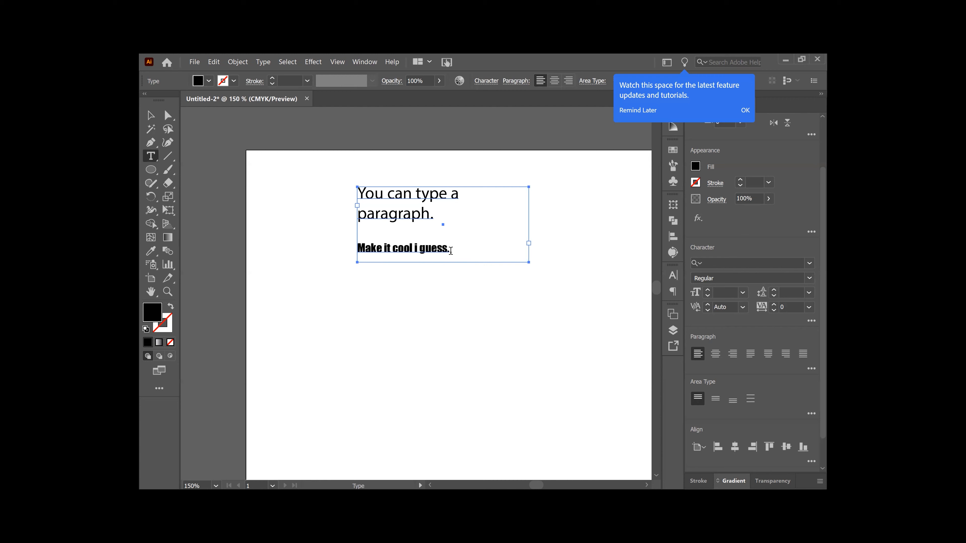
Step: Select all the frame's text and set its leading to 15 pt
{"action": "left_click_drag", "start_coordinate": [451, 251], "coordinate": [356, 192]}
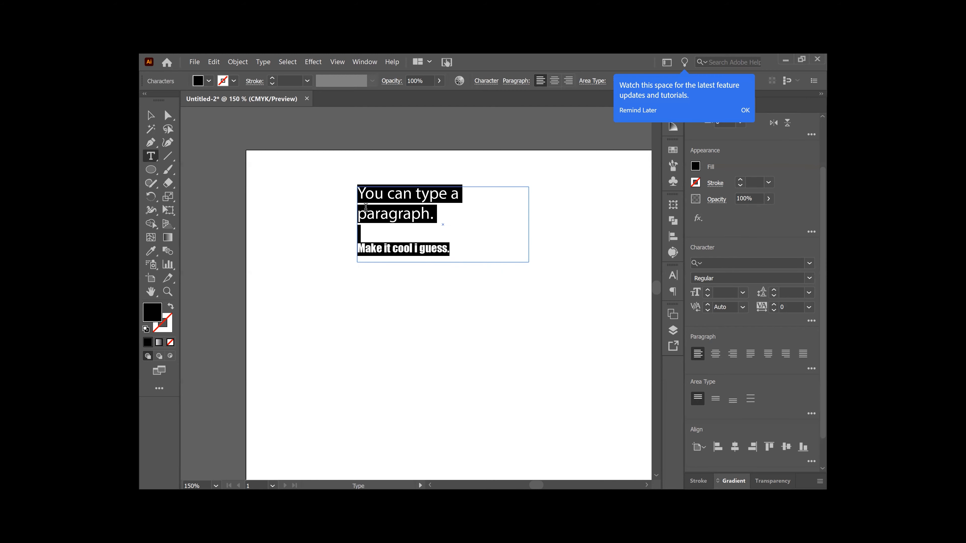
{"action": "left_click", "coordinate": [774, 296]}
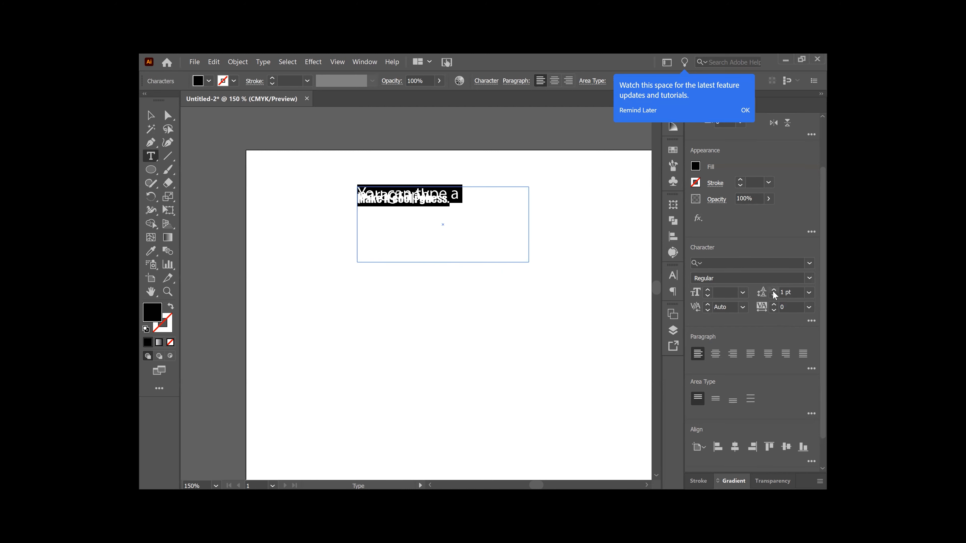
{"action": "left_click", "coordinate": [773, 290]}
{"action": "left_click", "coordinate": [773, 290]}
{"action": "left_click", "coordinate": [774, 290]}
{"action": "left_click", "coordinate": [773, 290]}
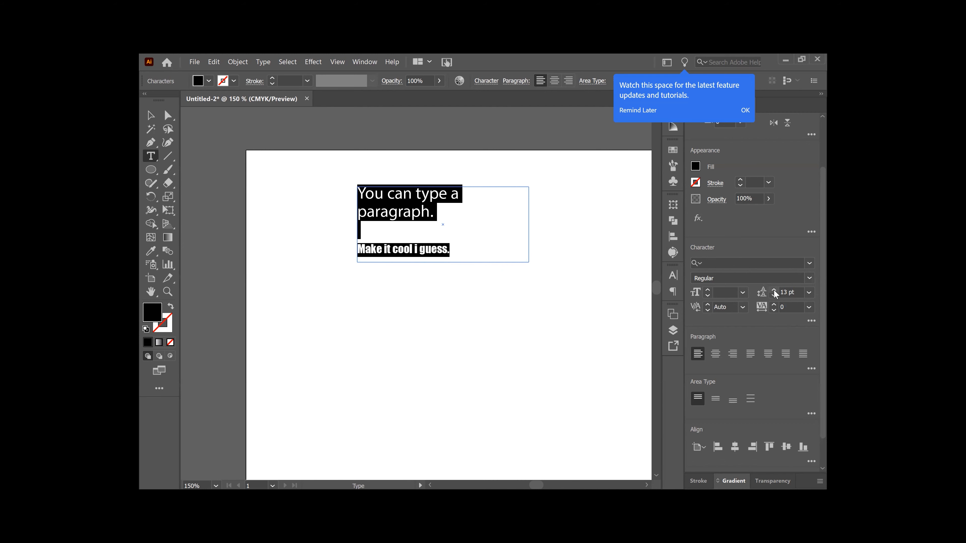
{"action": "left_click", "coordinate": [773, 295]}
{"action": "left_click", "coordinate": [774, 295]}
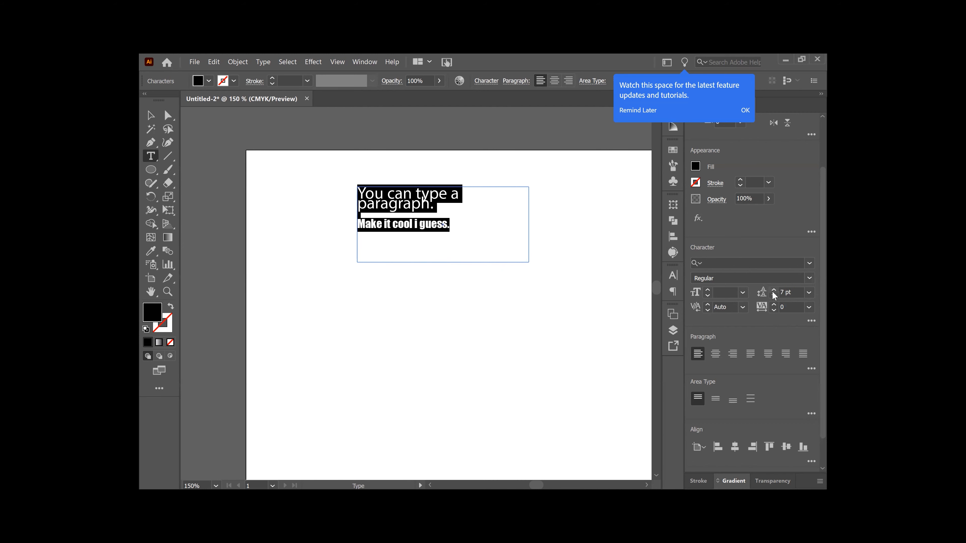
{"action": "left_click", "coordinate": [774, 290]}
{"action": "left_click", "coordinate": [773, 290]}
{"action": "left_click", "coordinate": [773, 290]}
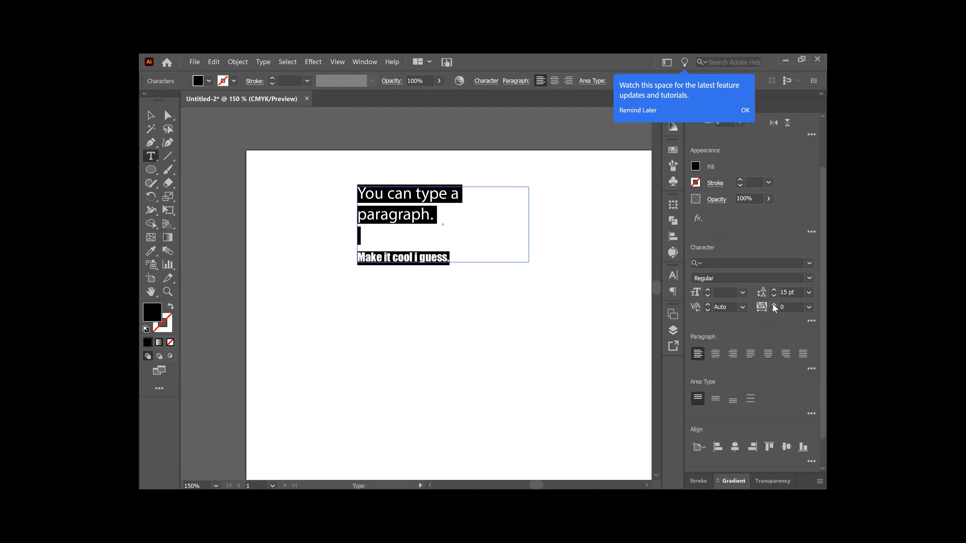
Step: Widen the text's tracking to 75
{"action": "left_click", "coordinate": [773, 304]}
{"action": "left_click", "coordinate": [773, 304]}
{"action": "left_click", "coordinate": [773, 304]}
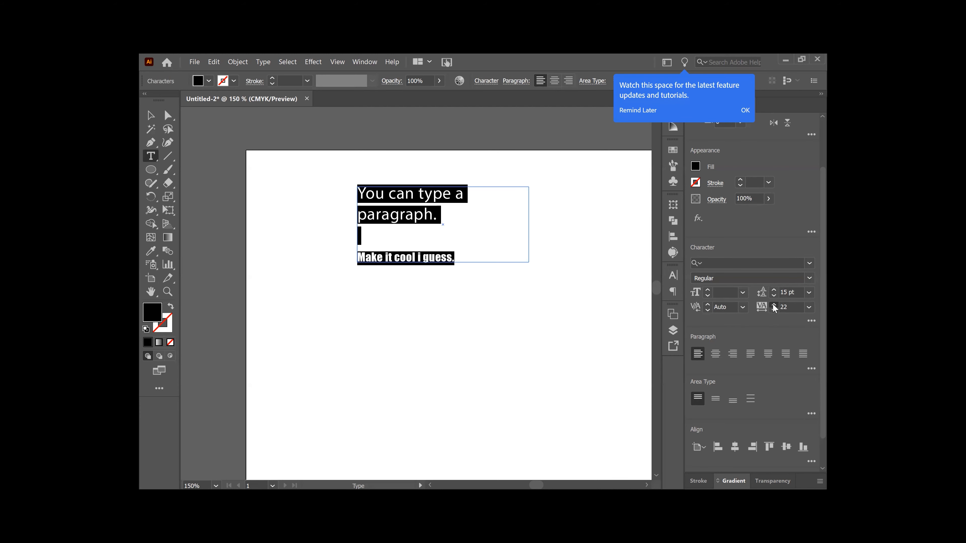
{"action": "left_click", "coordinate": [773, 304]}
{"action": "left_click", "coordinate": [774, 305]}
{"action": "left_click", "coordinate": [773, 305]}
{"action": "left_click", "coordinate": [773, 304]}
{"action": "left_click", "coordinate": [773, 305]}
{"action": "left_click", "coordinate": [773, 304]}
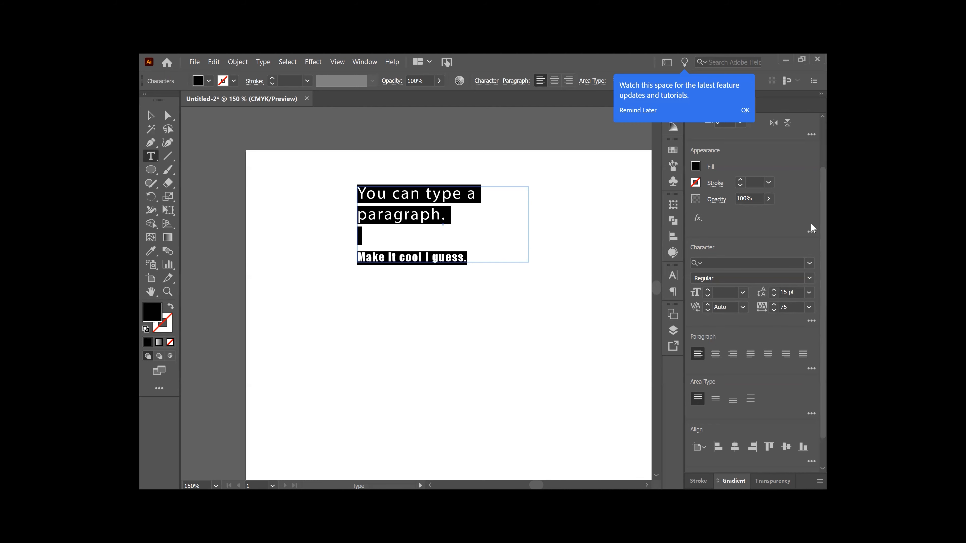
{"action": "left_click", "coordinate": [811, 321]}
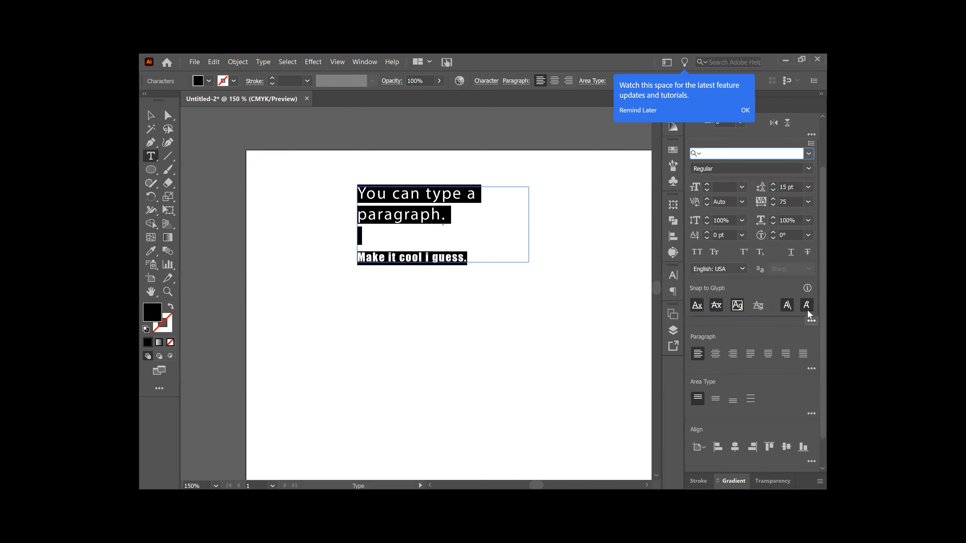
Step: Set the text's vertical scale to 98% and select the final 'h' of 'paragraph'
{"action": "left_click", "coordinate": [706, 218]}
{"action": "left_click", "coordinate": [706, 223]}
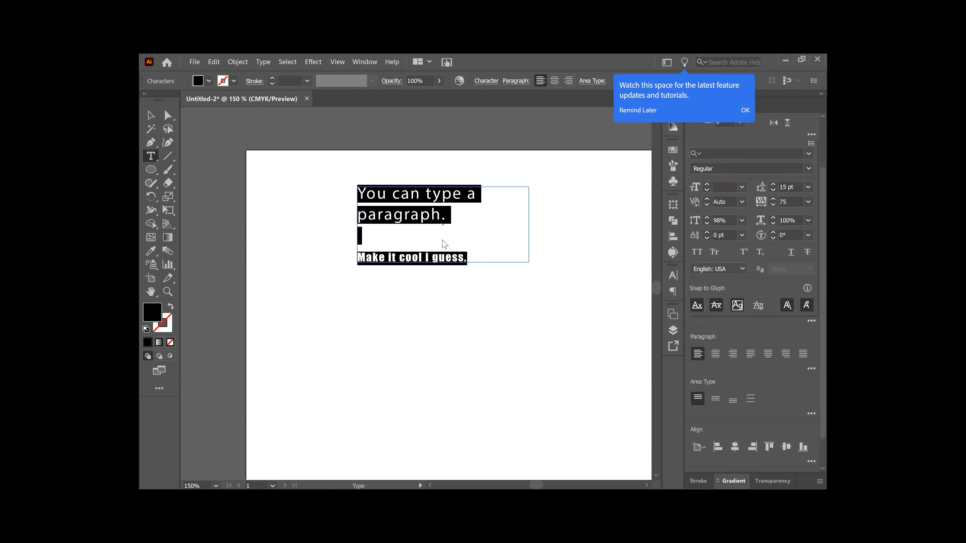
{"action": "left_click", "coordinate": [438, 215]}
{"action": "left_click_drag", "start_coordinate": [438, 215], "coordinate": [431, 216]}
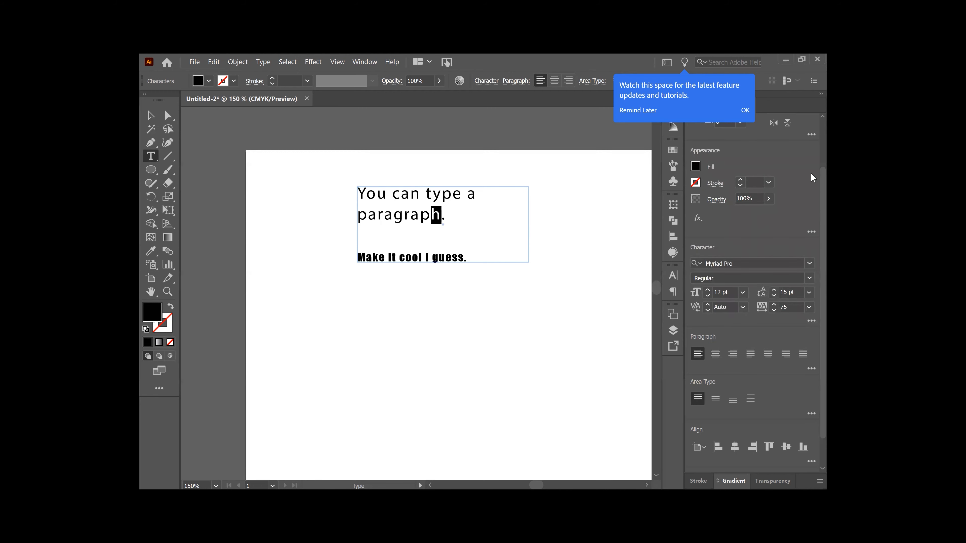
Step: Give the 'h' a baseline shift of -1 pt
{"action": "left_click", "coordinate": [810, 321]}
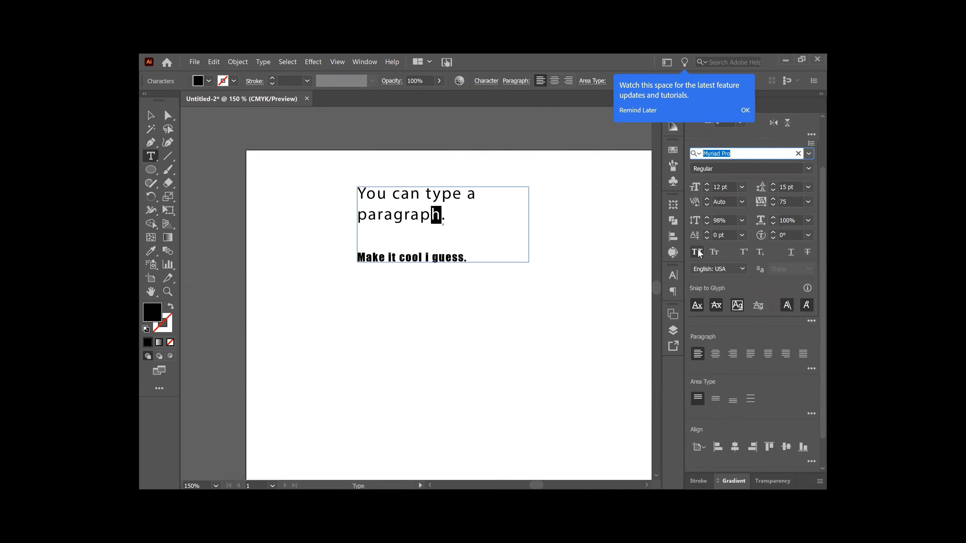
{"action": "left_click", "coordinate": [707, 234]}
{"action": "left_click", "coordinate": [707, 233]}
{"action": "left_click", "coordinate": [706, 233]}
{"action": "left_click", "coordinate": [707, 234]}
{"action": "left_click", "coordinate": [706, 234]}
{"action": "left_click", "coordinate": [707, 233]}
{"action": "left_click", "coordinate": [706, 239]}
{"action": "left_click", "coordinate": [707, 239]}
{"action": "left_click", "coordinate": [707, 238]}
{"action": "left_click", "coordinate": [706, 239]}
{"action": "left_click", "coordinate": [706, 239]}
{"action": "left_click", "coordinate": [707, 239]}
{"action": "left_click", "coordinate": [707, 239]}
{"action": "left_click", "coordinate": [707, 238]}
{"action": "left_click", "coordinate": [707, 232]}
{"action": "left_click", "coordinate": [707, 232]}
{"action": "left_click", "coordinate": [707, 232]}
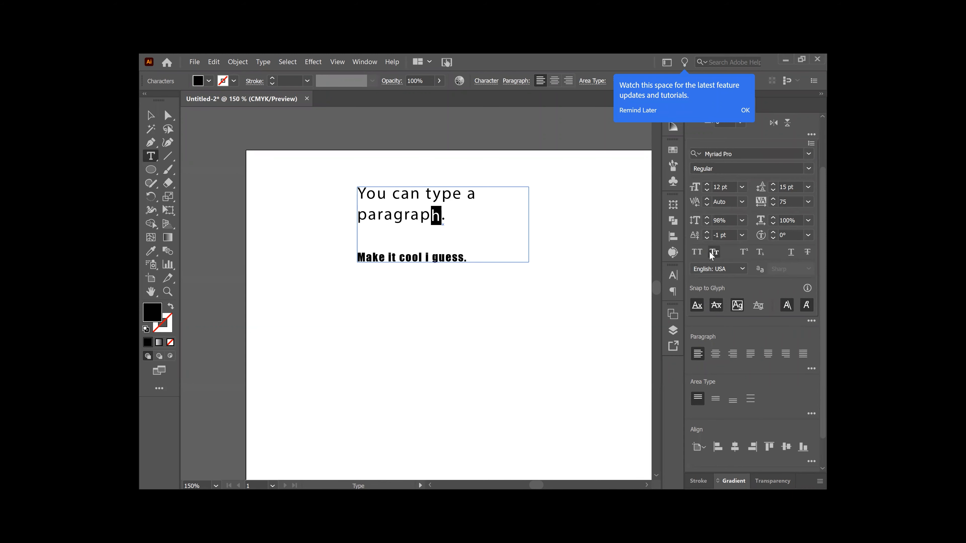
Step: Try rotating the 'h' up to 24°, then return its character rotation to 0°
{"action": "left_click", "coordinate": [773, 233]}
{"action": "left_click", "coordinate": [774, 233]}
{"action": "left_click", "coordinate": [773, 233]}
{"action": "left_click", "coordinate": [773, 233]}
{"action": "left_click", "coordinate": [773, 232]}
{"action": "left_click", "coordinate": [773, 233]}
{"action": "left_click", "coordinate": [773, 233]}
{"action": "left_click", "coordinate": [773, 233]}
{"action": "left_click", "coordinate": [772, 232]}
{"action": "left_click", "coordinate": [772, 232]}
{"action": "left_click", "coordinate": [772, 239]}
{"action": "left_click", "coordinate": [772, 238]}
{"action": "left_click", "coordinate": [772, 238]}
{"action": "left_click", "coordinate": [772, 238]}
{"action": "left_click", "coordinate": [772, 238]}
{"action": "left_click", "coordinate": [772, 238]}
{"action": "left_click", "coordinate": [772, 238]}
{"action": "left_click", "coordinate": [772, 238]}
{"action": "left_click", "coordinate": [772, 238]}
{"action": "left_click", "coordinate": [772, 238]}
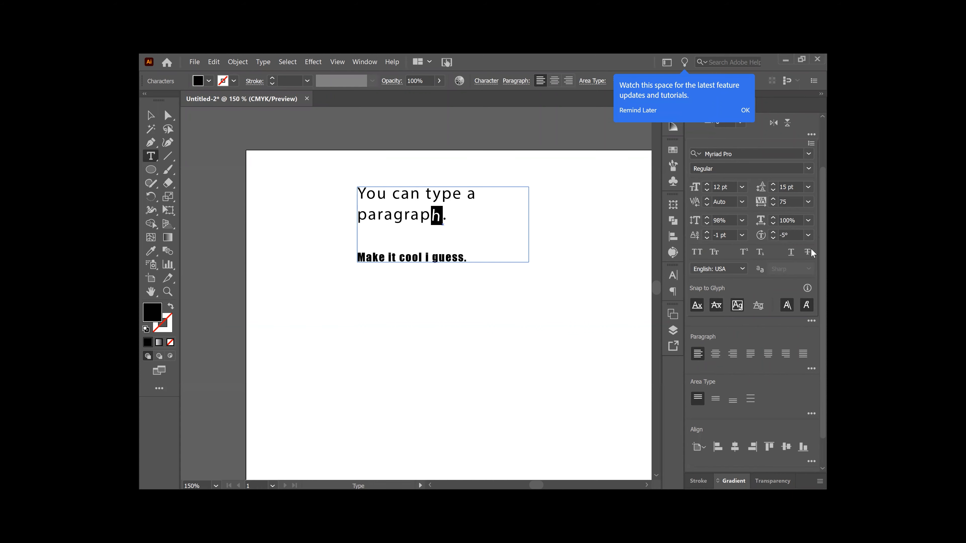
{"action": "left_click", "coordinate": [810, 321]}
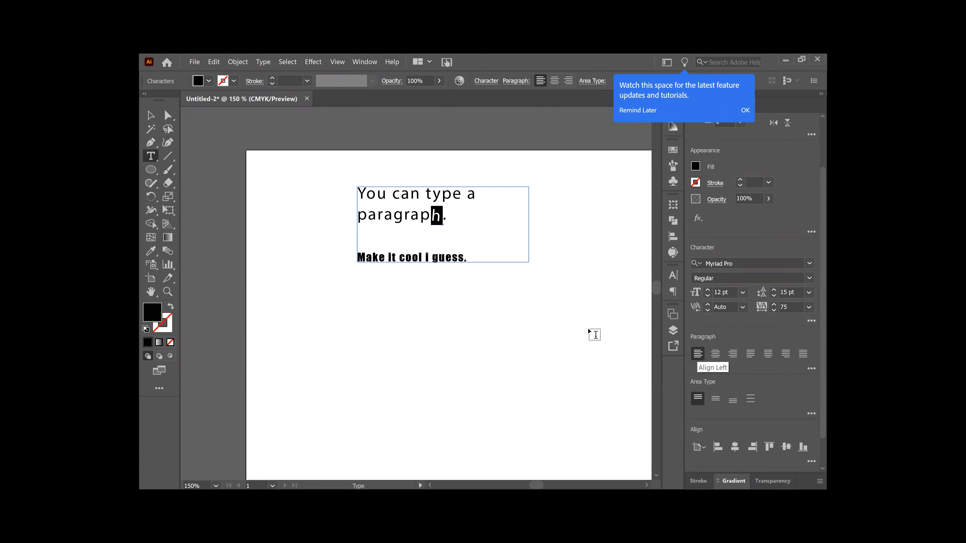
{"action": "left_click", "coordinate": [150, 115]}
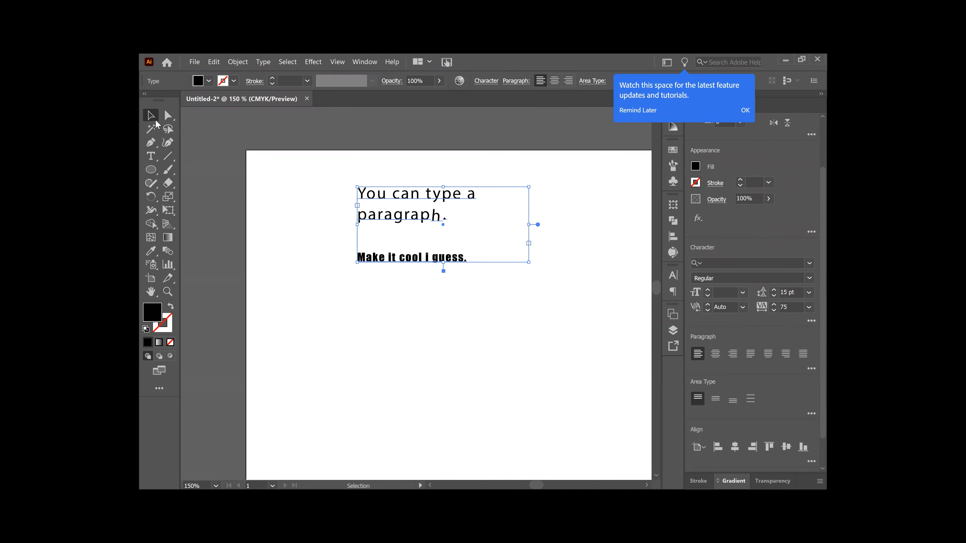
Step: Undo the h's tilt and fill the line 'Make it cool i guess.' with blue
{"action": "key", "text": "ctrl+z"}
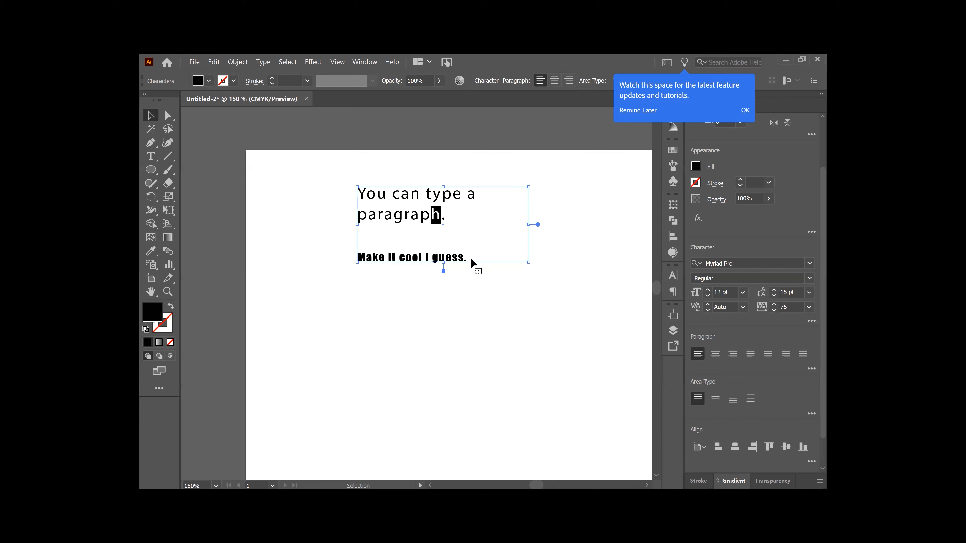
{"action": "left_click", "coordinate": [149, 157]}
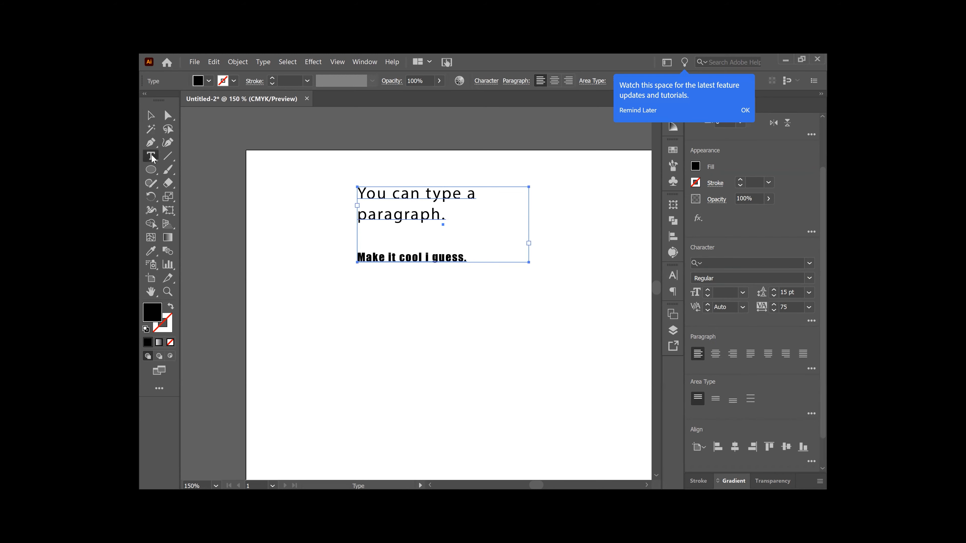
{"action": "left_click_drag", "start_coordinate": [472, 260], "coordinate": [332, 270]}
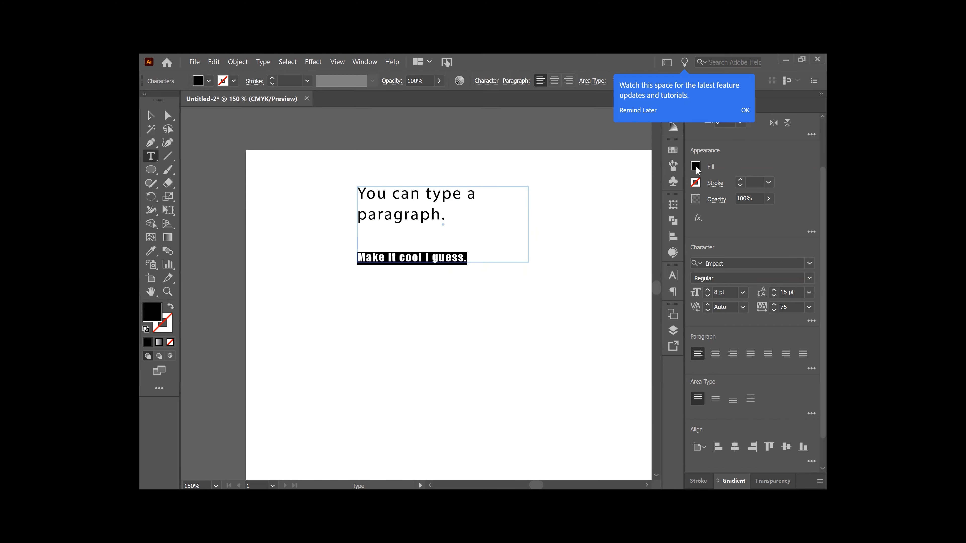
{"action": "left_click", "coordinate": [695, 167]}
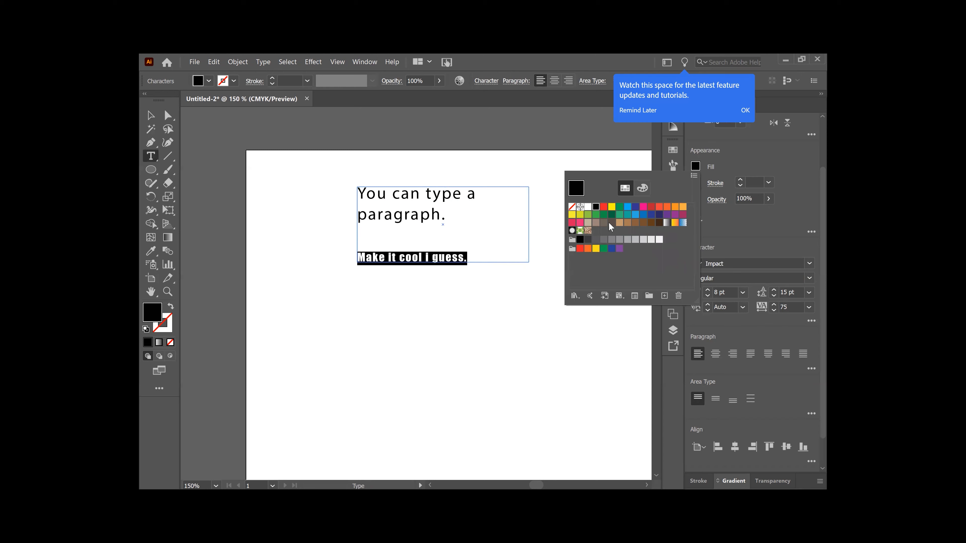
{"action": "left_click", "coordinate": [627, 210]}
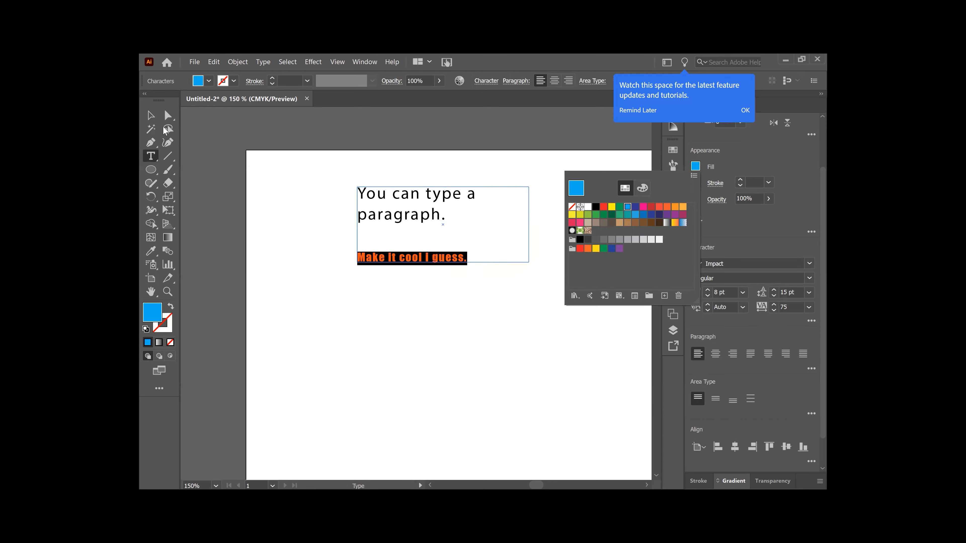
{"action": "left_click", "coordinate": [150, 115]}
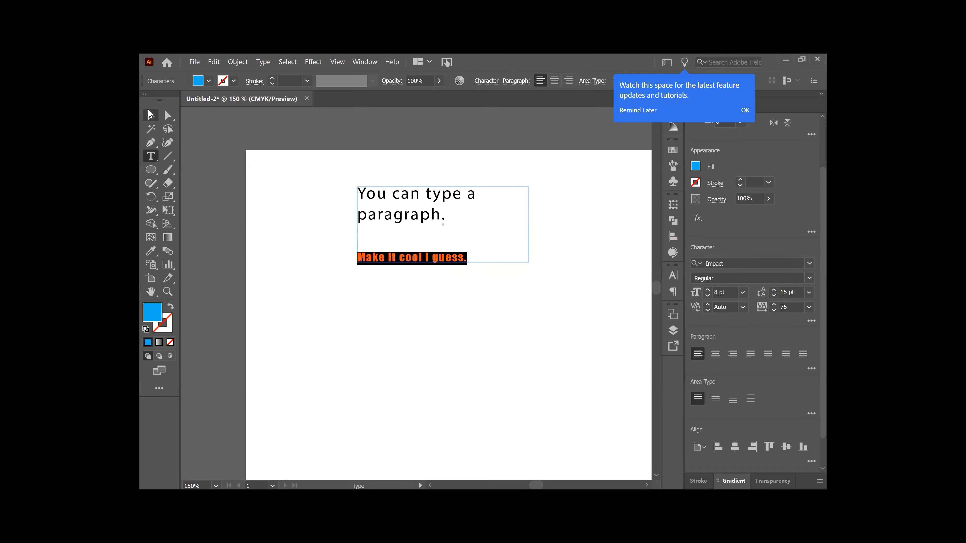
{"action": "left_click", "coordinate": [149, 119]}
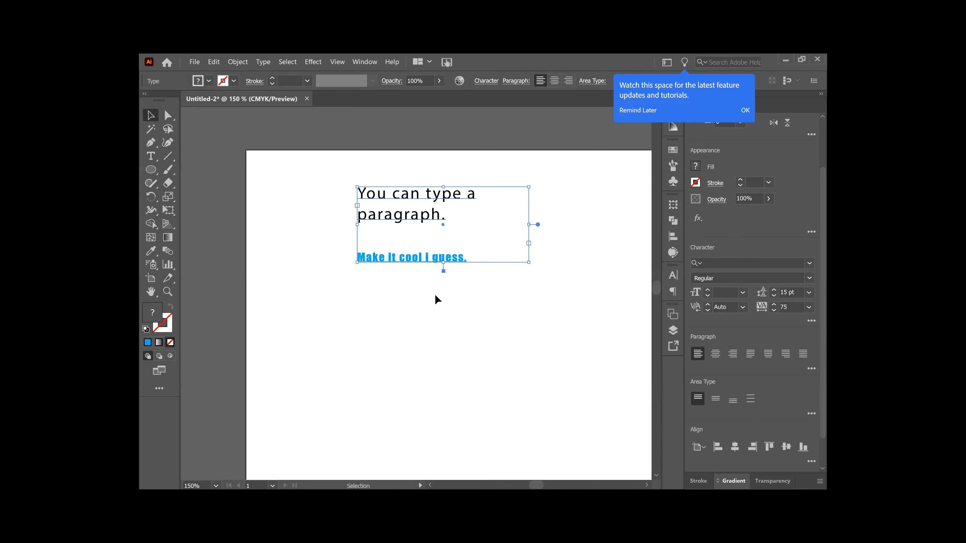
{"action": "left_click", "coordinate": [437, 288]}
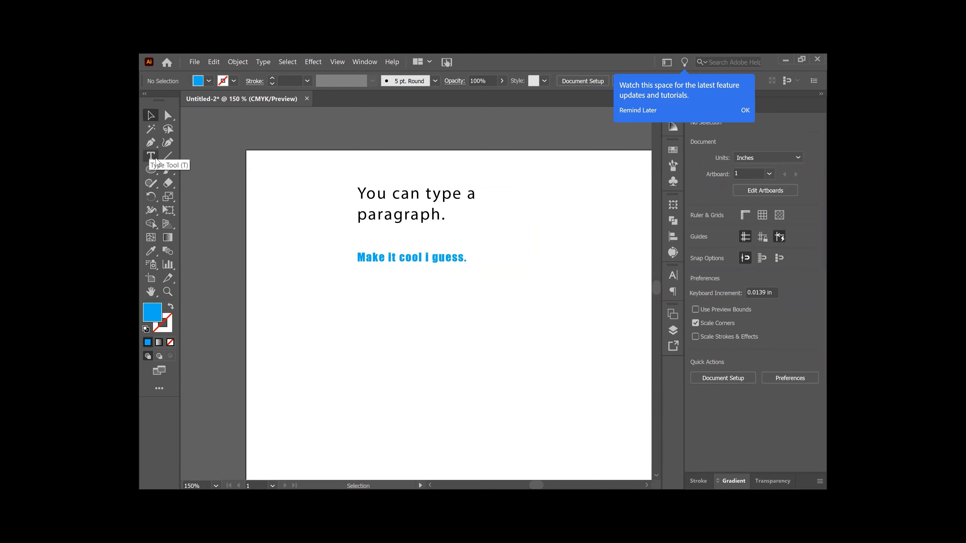
Step: Give both lines of text in the frame a 1 pt black stroke
{"action": "left_click", "coordinate": [455, 257]}
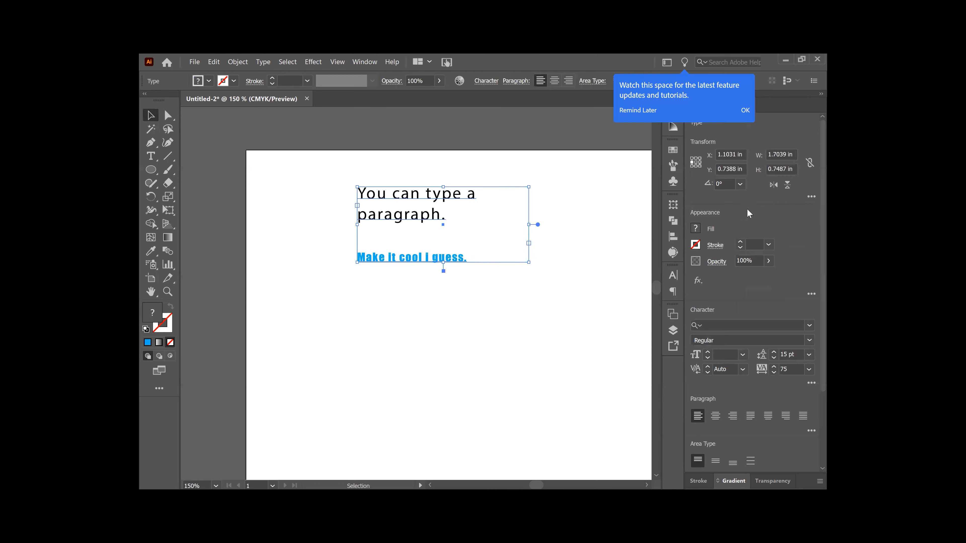
{"action": "left_click", "coordinate": [739, 243]}
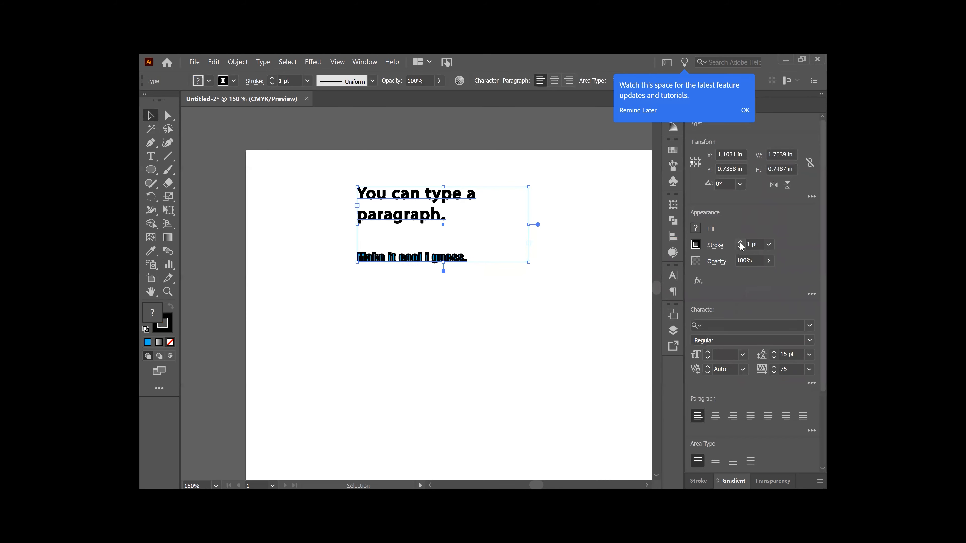
{"action": "left_click", "coordinate": [696, 245]}
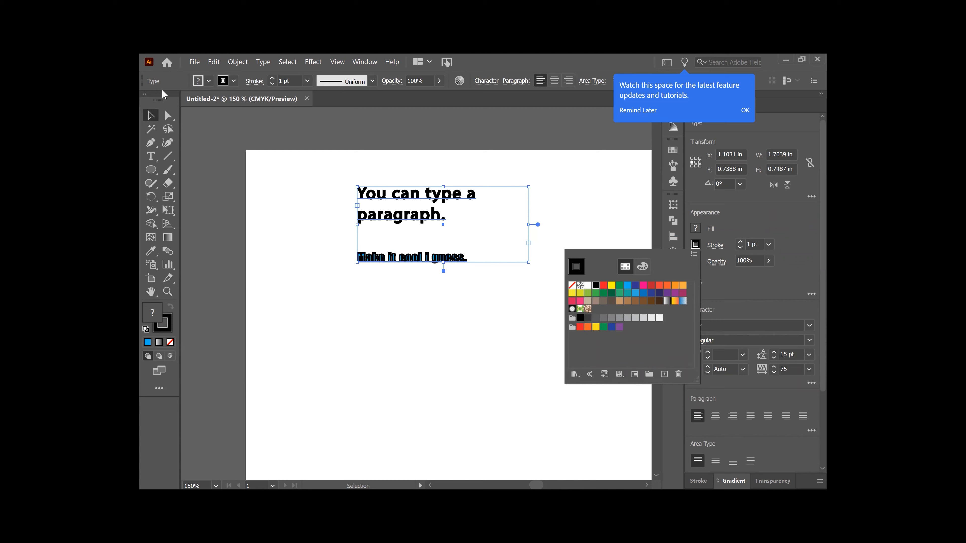
{"action": "left_click", "coordinate": [166, 333]}
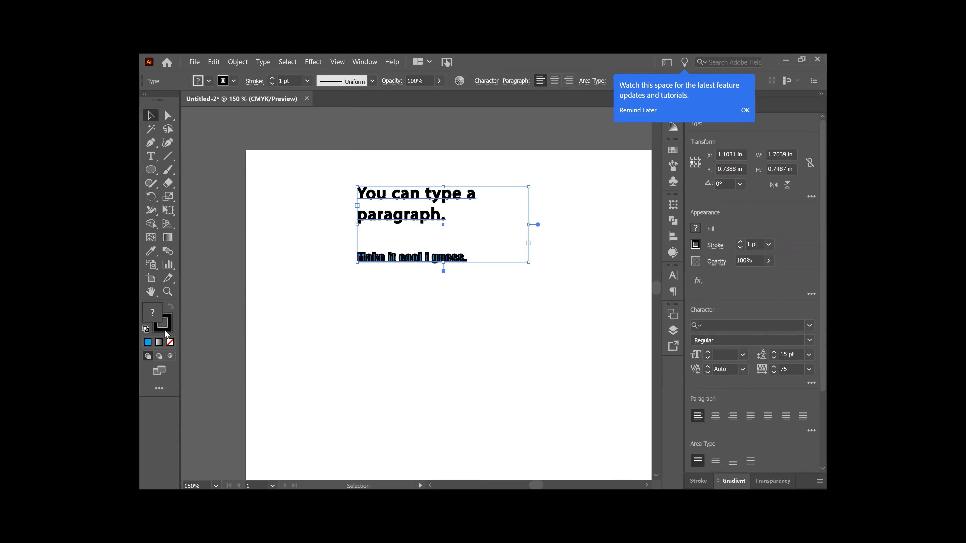
{"action": "left_click", "coordinate": [165, 333]}
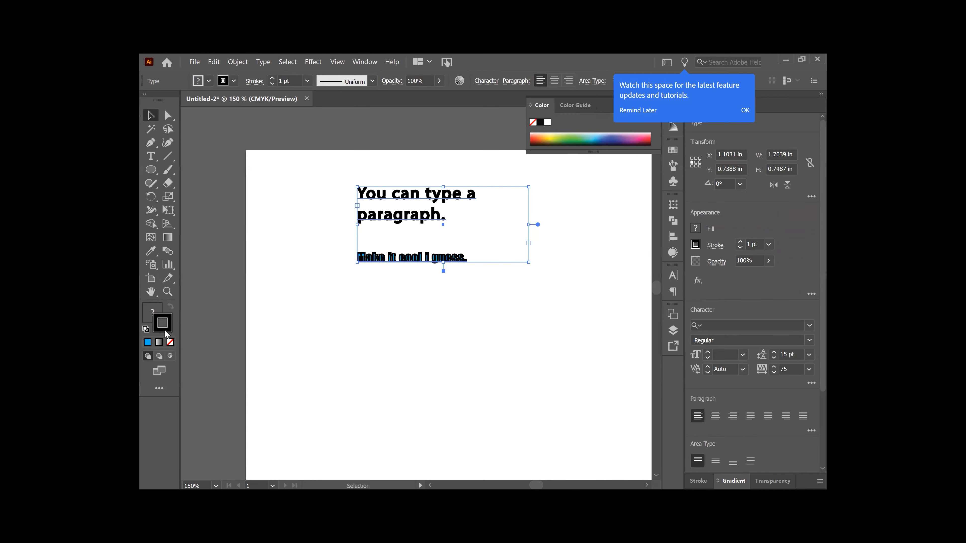
Step: Set the text stroke colour to deep red C91145 in the Color Picker
{"action": "double_click", "coordinate": [165, 334]}
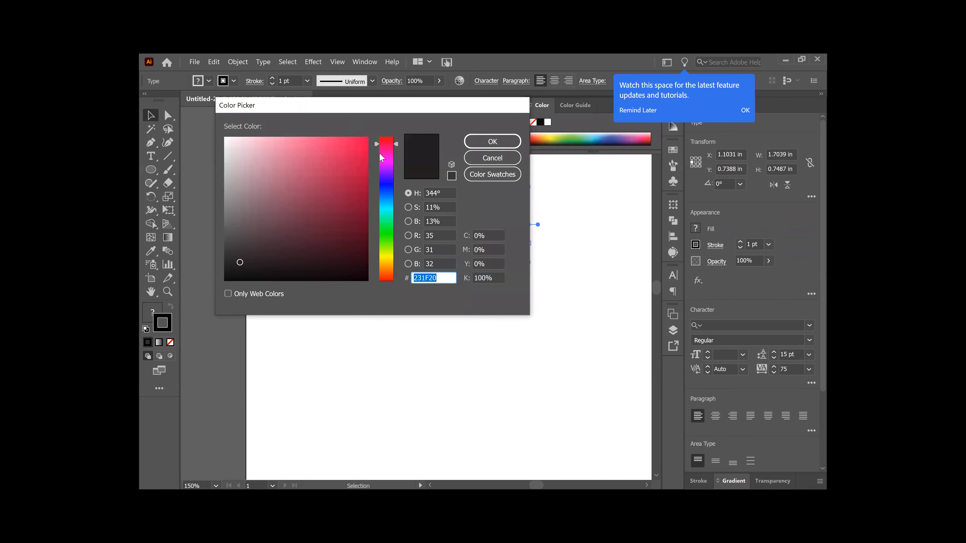
{"action": "left_click", "coordinate": [358, 167]}
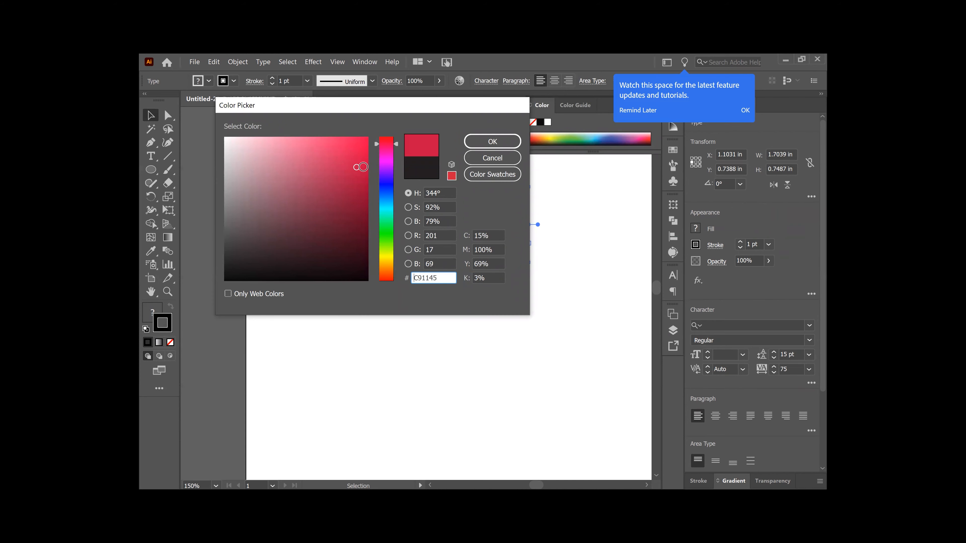
{"action": "left_click_drag", "start_coordinate": [375, 109], "coordinate": [265, 182]}
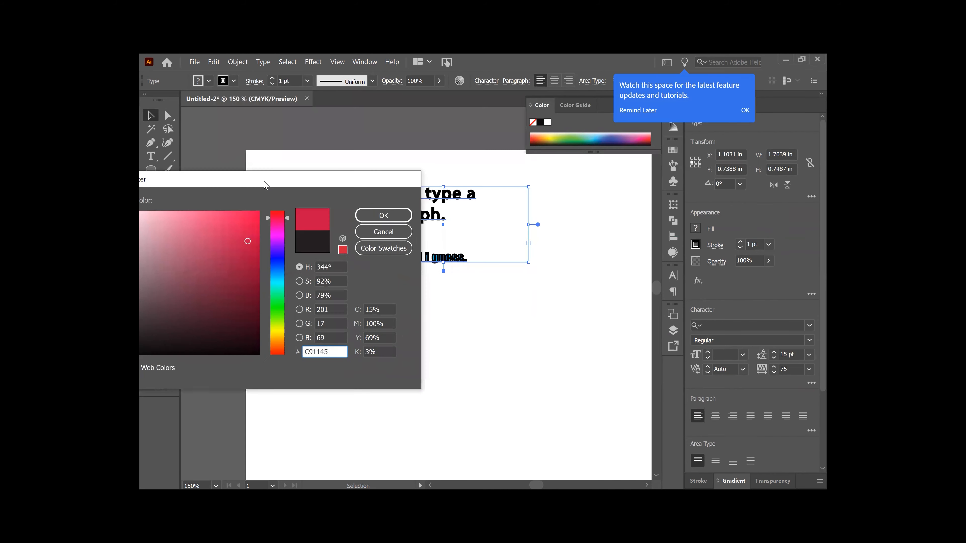
{"action": "left_click", "coordinate": [385, 219]}
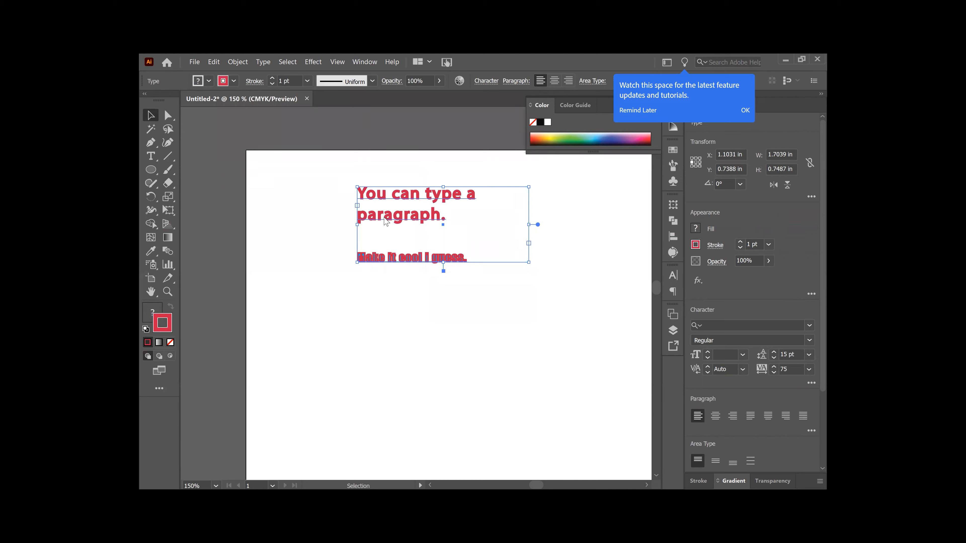
Step: Thin the text stroke weight to 0.25 pt
{"action": "left_click", "coordinate": [740, 248]}
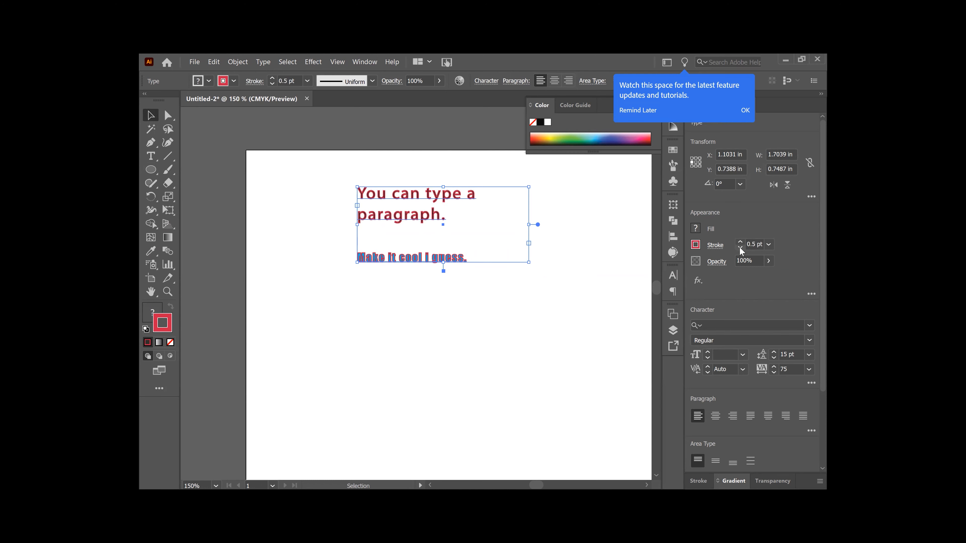
{"action": "left_click", "coordinate": [740, 247]}
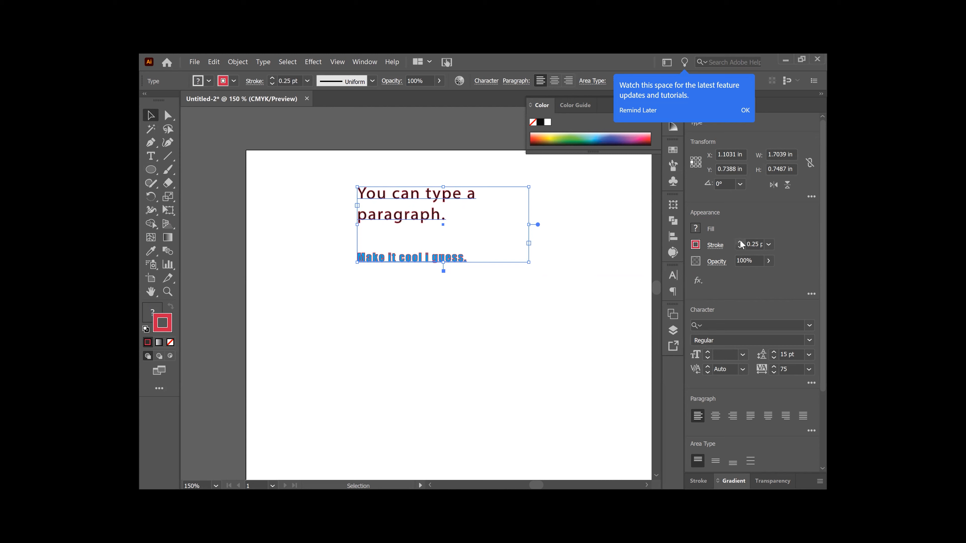
{"action": "left_click", "coordinate": [152, 310]}
Step: Fill both text lines with pink-red C42351 and set the stroke to None
{"action": "key", "text": "x"}
{"action": "double_click", "coordinate": [152, 316]}
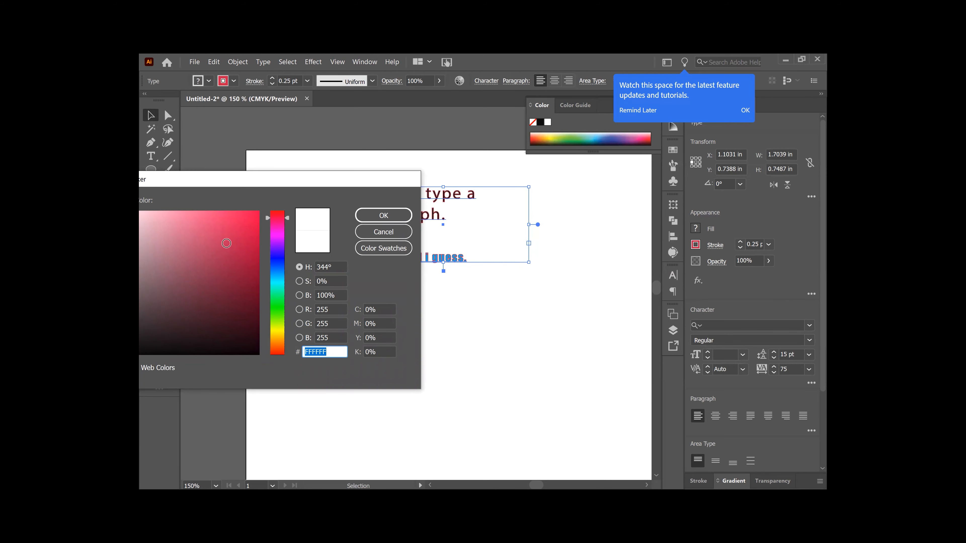
{"action": "left_click", "coordinate": [234, 244]}
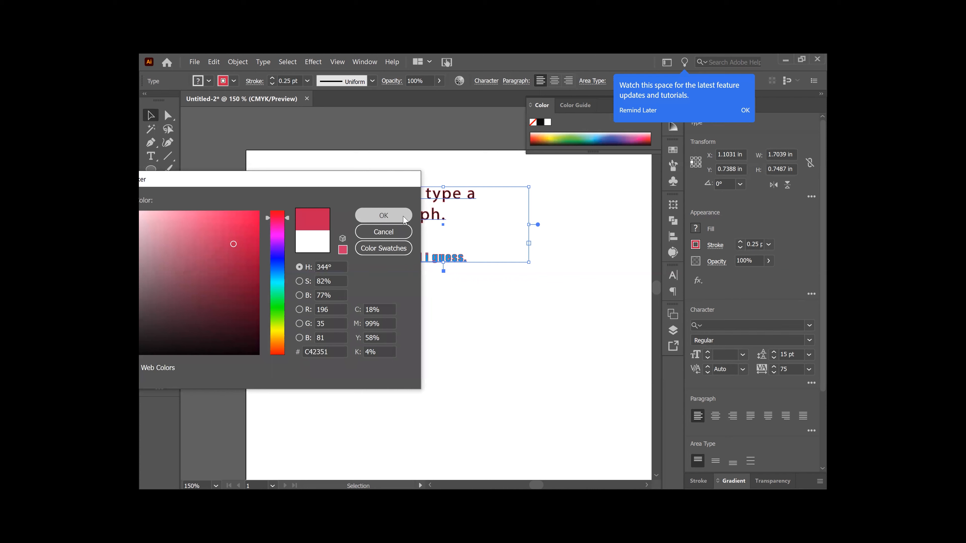
{"action": "left_click", "coordinate": [383, 216]}
{"action": "left_click", "coordinate": [170, 330]}
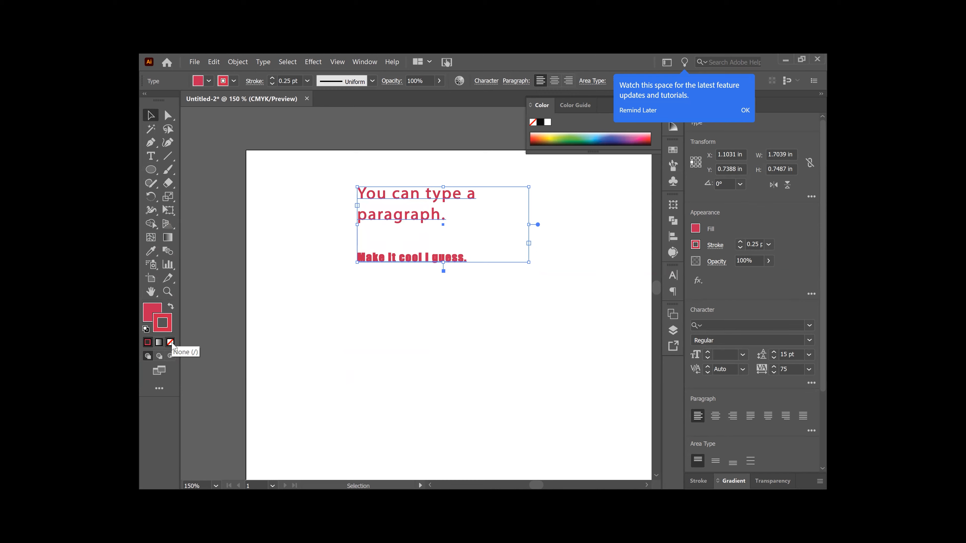
{"action": "left_click", "coordinate": [171, 342]}
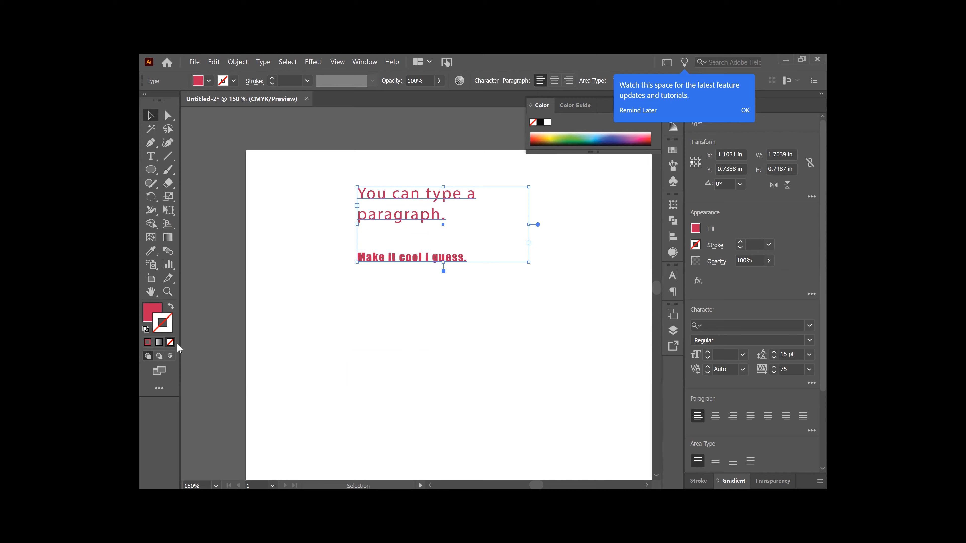
{"action": "left_click", "coordinate": [224, 173]}
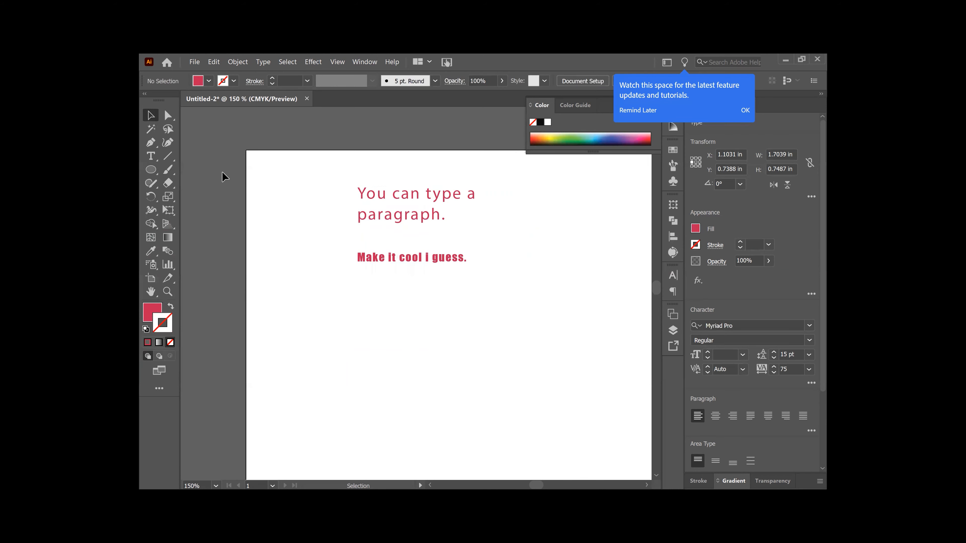
Step: Add black point text reading 'Type' / 'is important' below the red lines
{"action": "left_click", "coordinate": [151, 156]}
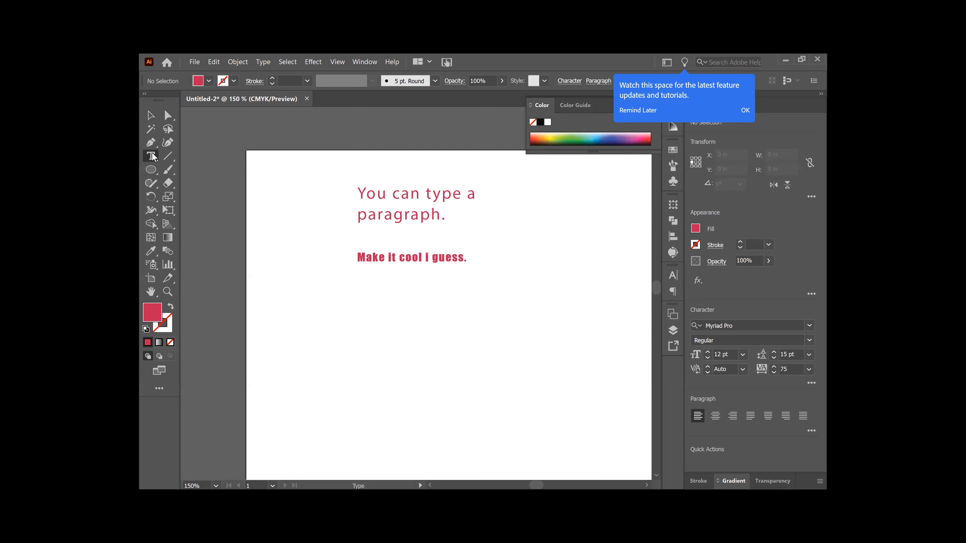
{"action": "left_click", "coordinate": [362, 290]}
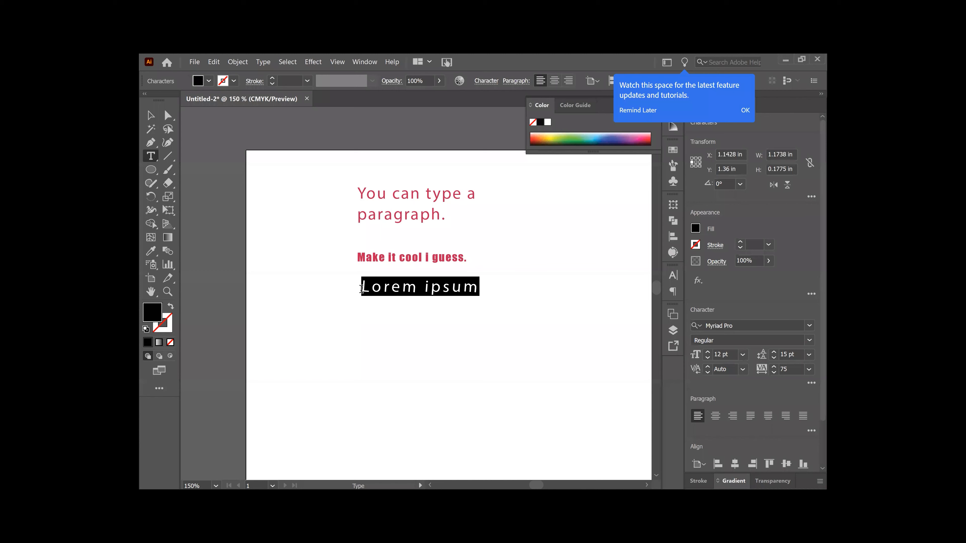
{"action": "key", "text": "BackSpace"}
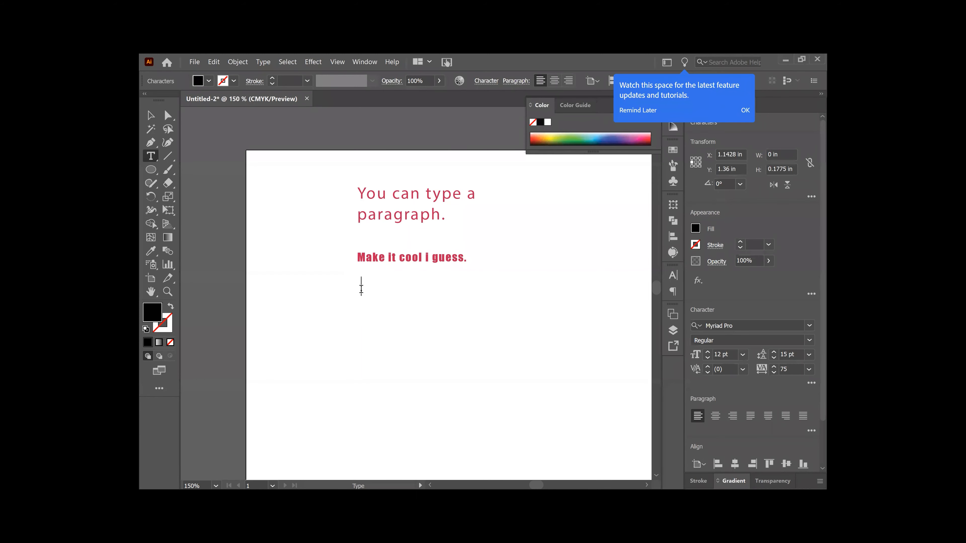
{"action": "type", "text": "Type"}
{"action": "key", "text": "Return"}
{"action": "type", "text": "is importanr"}
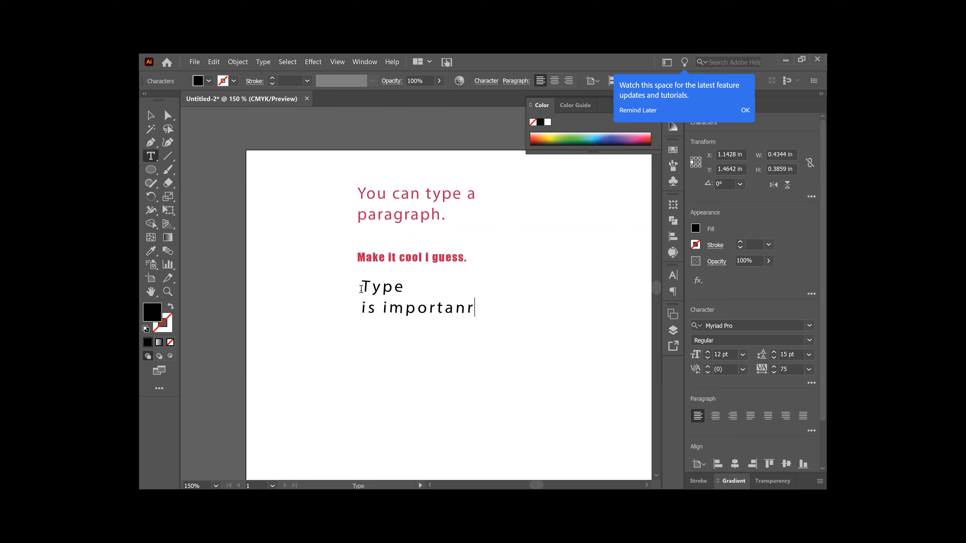
{"action": "key", "text": "BackSpace"}
{"action": "type", "text": "t"}
{"action": "left_click", "coordinate": [150, 114]}
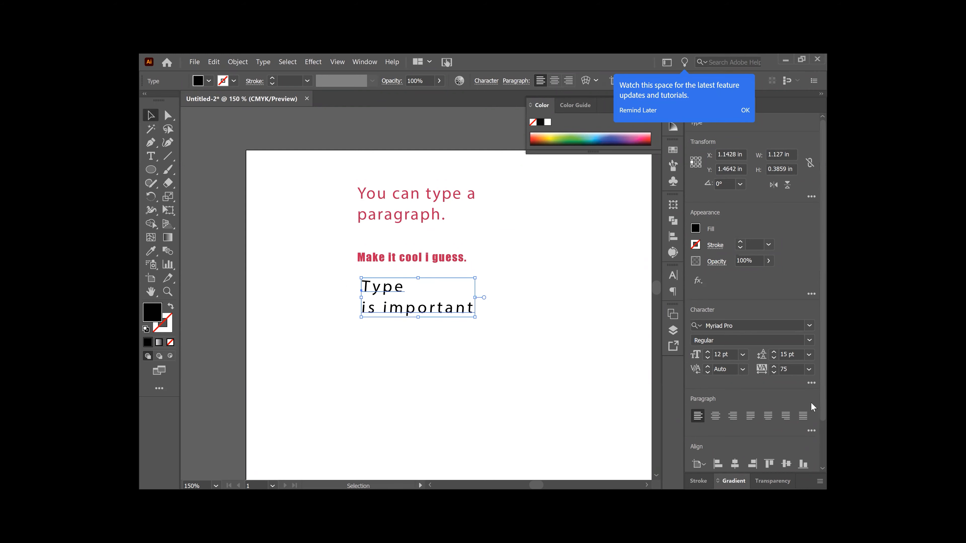
Step: Set the black text's character rotation to 0°
{"action": "left_click", "coordinate": [812, 383]}
{"action": "left_click", "coordinate": [812, 384]}
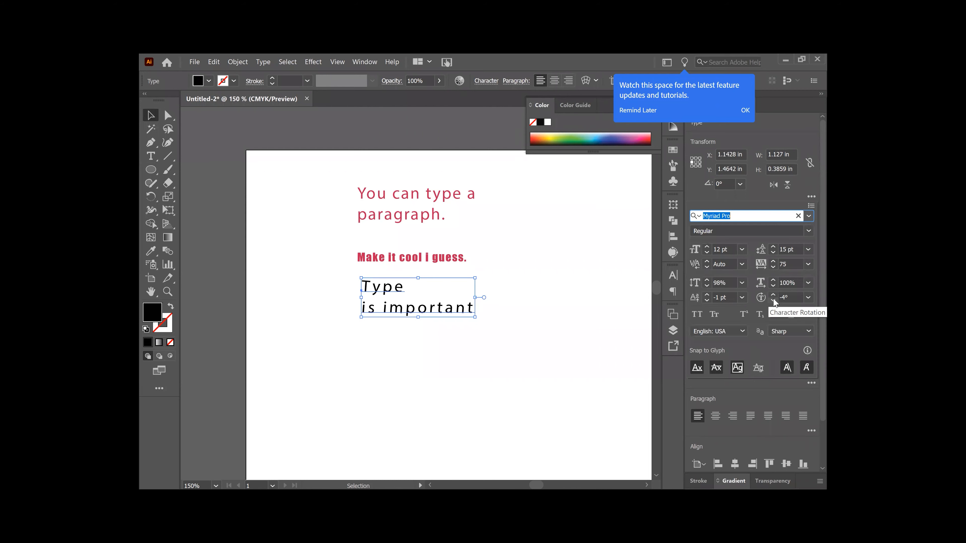
{"action": "left_click", "coordinate": [774, 300]}
{"action": "left_click", "coordinate": [784, 298]}
{"action": "key", "text": "BackSpace"}
{"action": "type", "text": "0"}
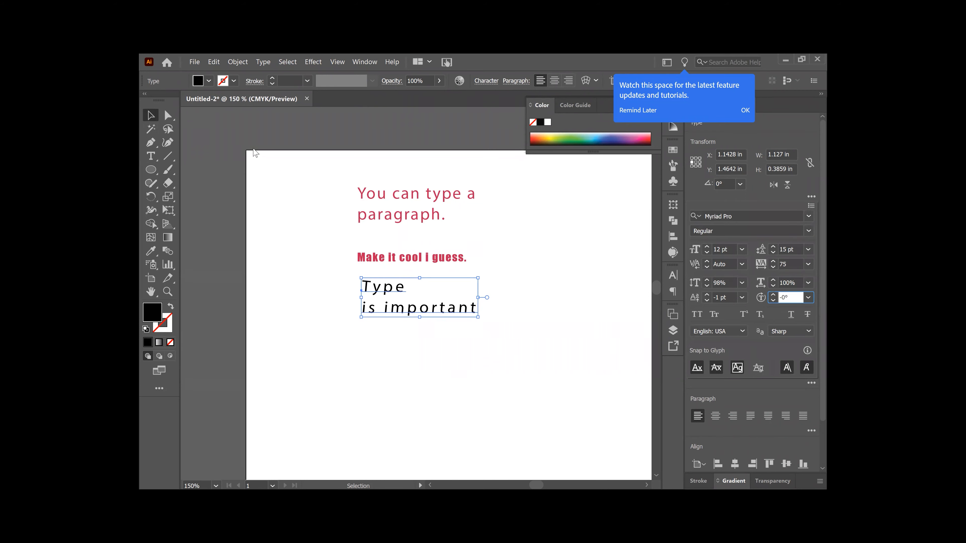
{"action": "key", "text": "Return"}
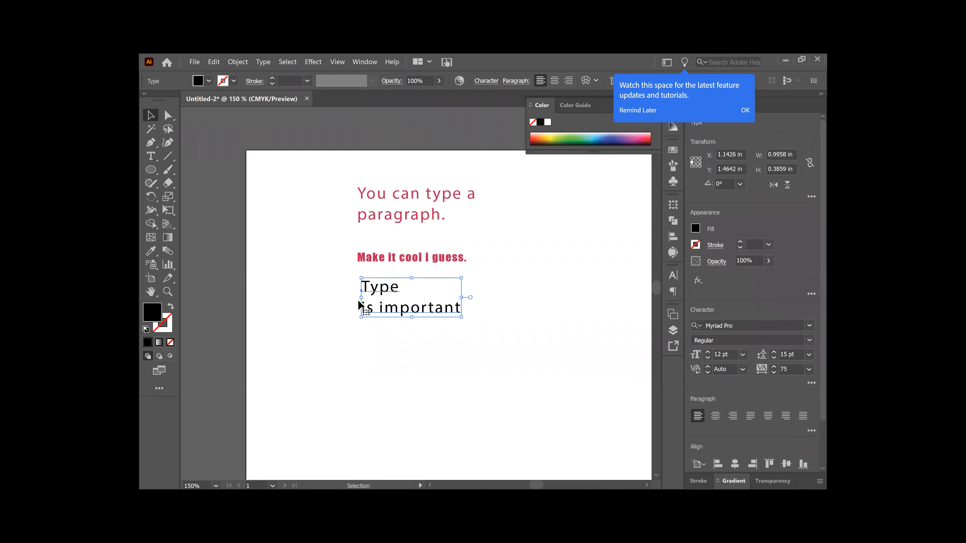
Step: Break the text so 'important' sits on its own third line
{"action": "left_click", "coordinate": [276, 243]}
{"action": "key", "text": "t"}
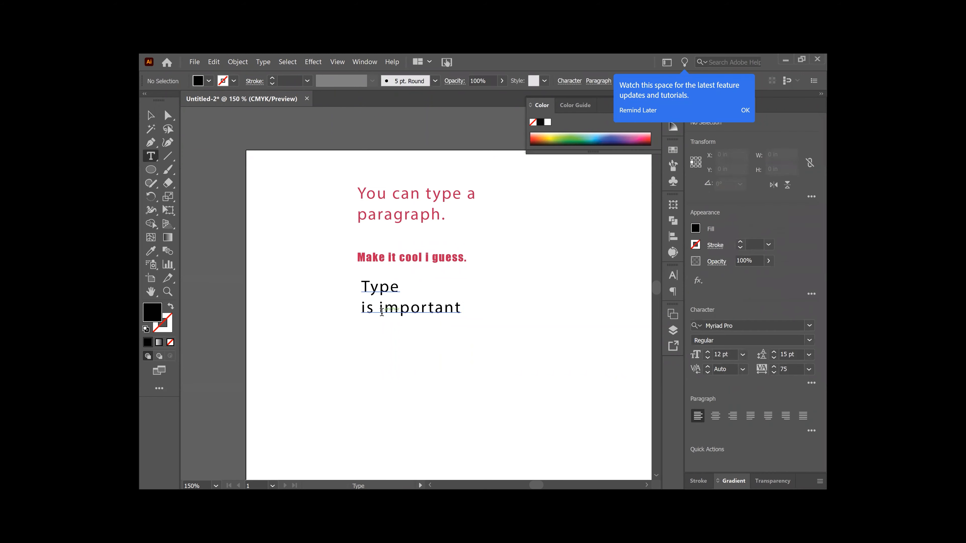
{"action": "left_click", "coordinate": [381, 311]}
{"action": "key", "text": "BackSpace"}
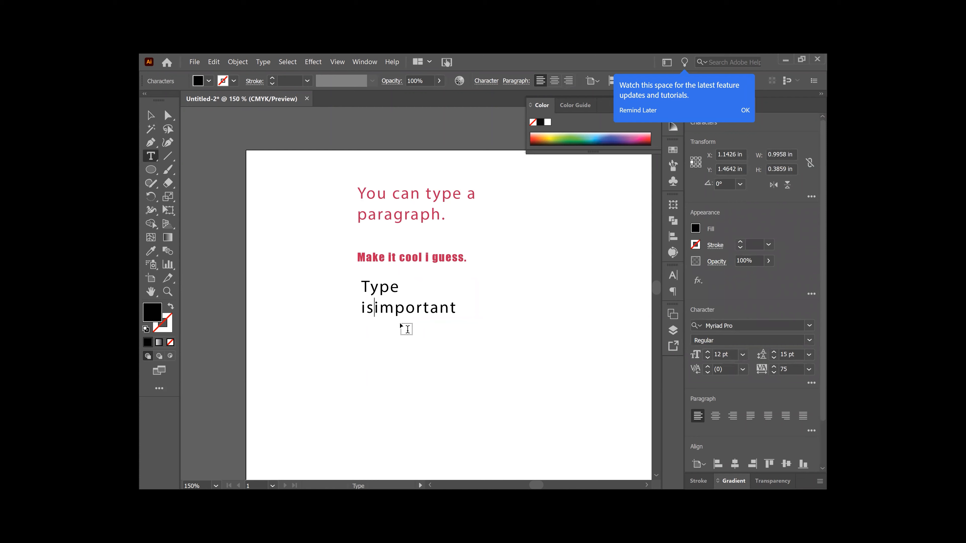
{"action": "key", "text": "Return"}
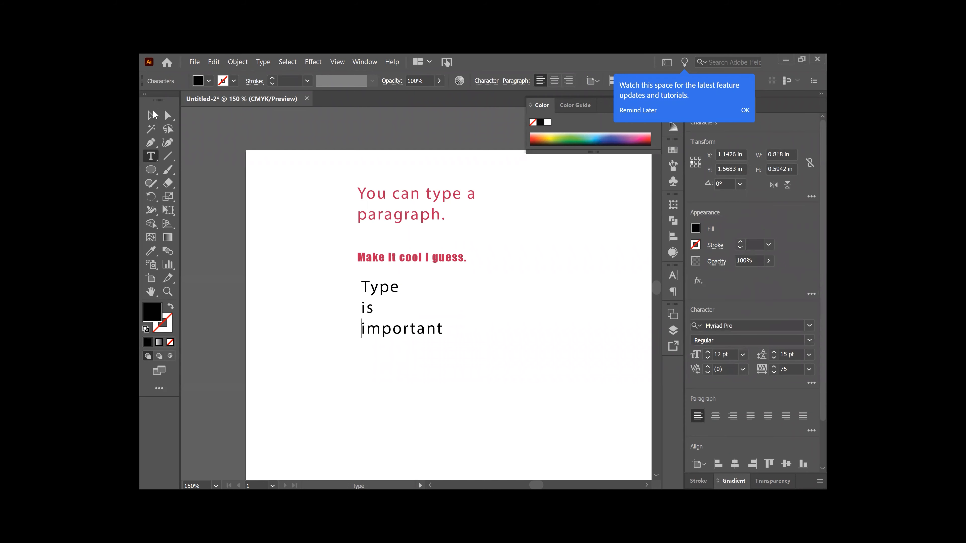
{"action": "left_click", "coordinate": [152, 114]}
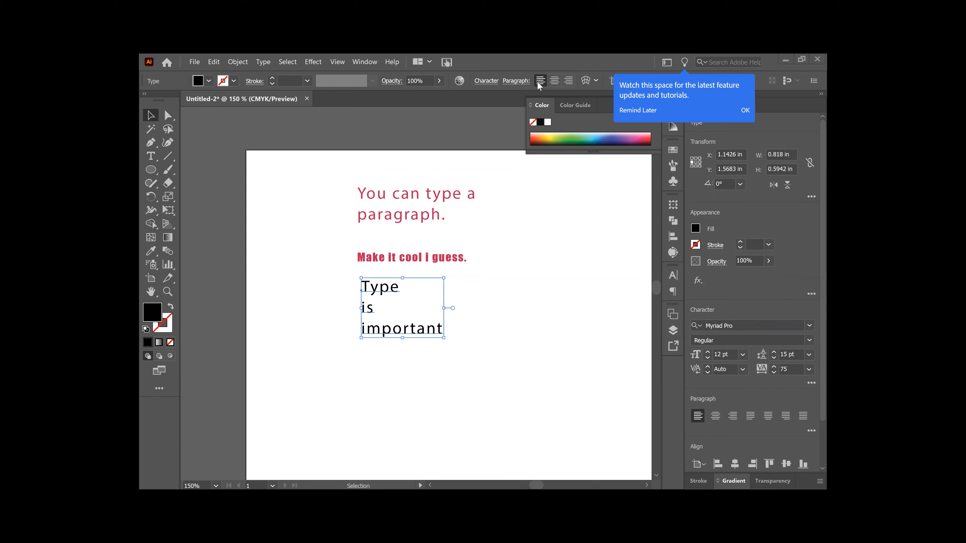
Step: Centre-align the three black lines and move the block to X 1.3816 in, Y 1.7018 in
{"action": "left_click", "coordinate": [555, 82]}
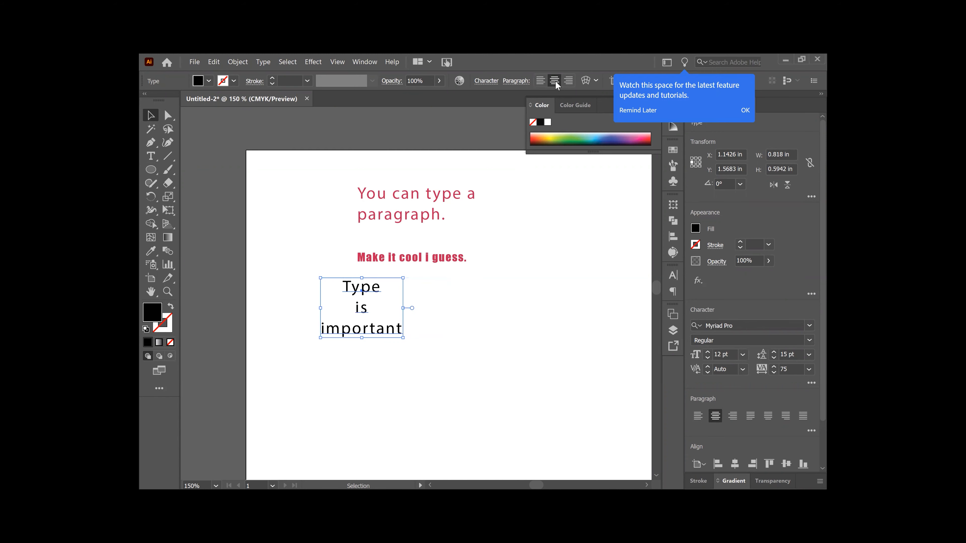
{"action": "left_click", "coordinate": [569, 81]}
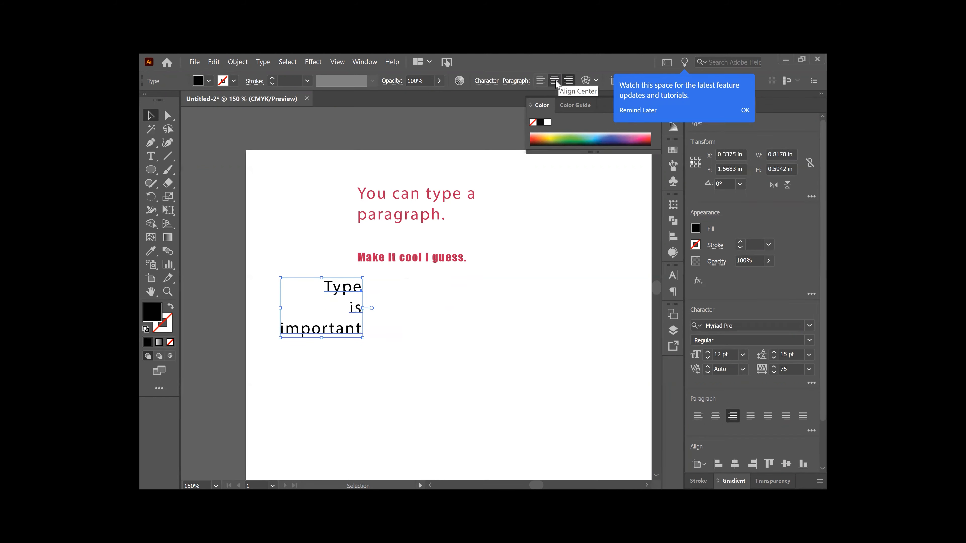
{"action": "left_click", "coordinate": [744, 111]}
{"action": "left_click", "coordinate": [555, 81]}
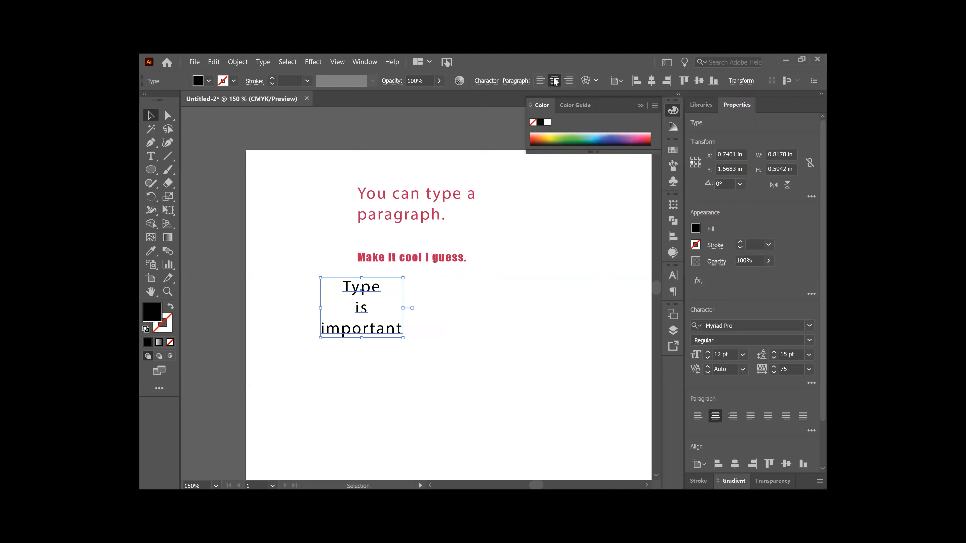
{"action": "left_click_drag", "start_coordinate": [359, 333], "coordinate": [425, 341]}
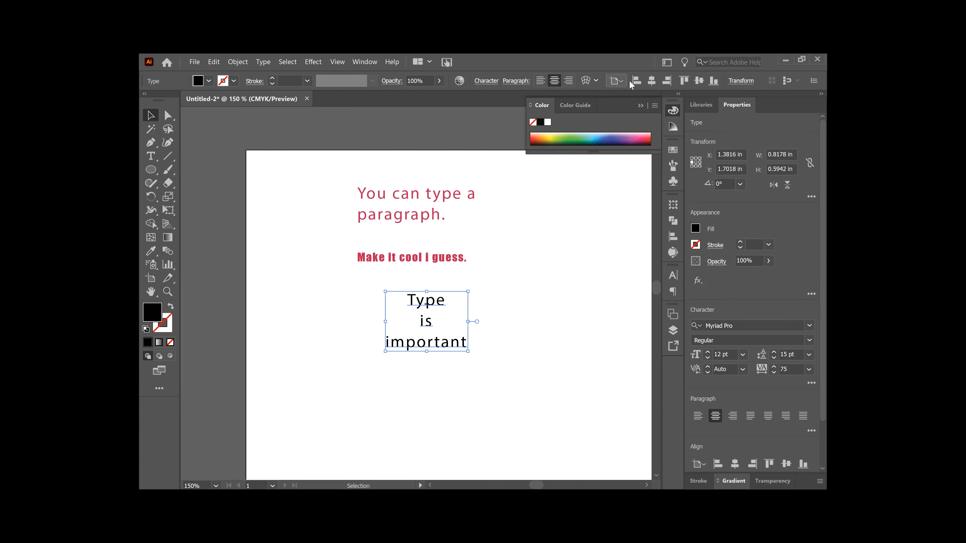
Step: Try left, center and right horizontal alignment of the text block against the page
{"action": "left_click", "coordinate": [651, 81]}
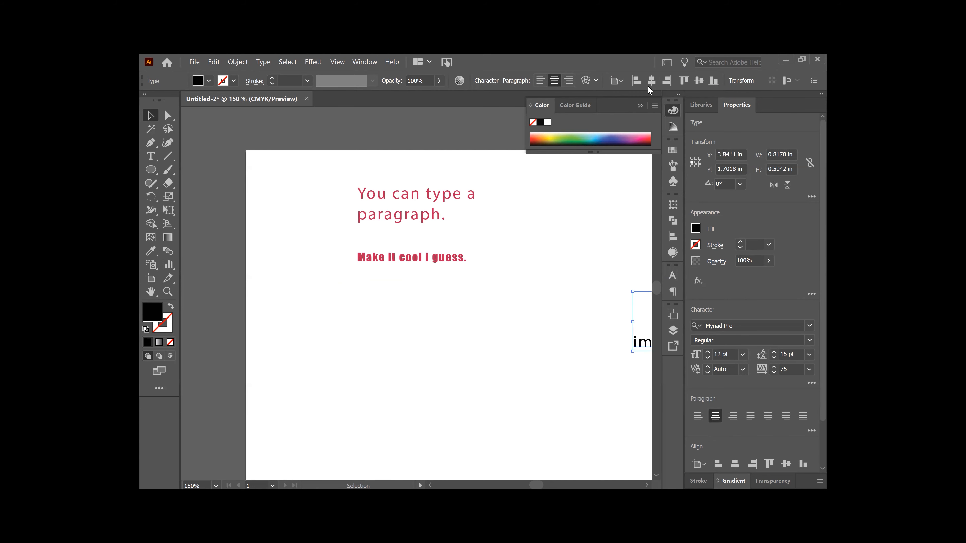
{"action": "key", "text": "ctrl+minus"}
{"action": "key", "text": "ctrl+minus"}
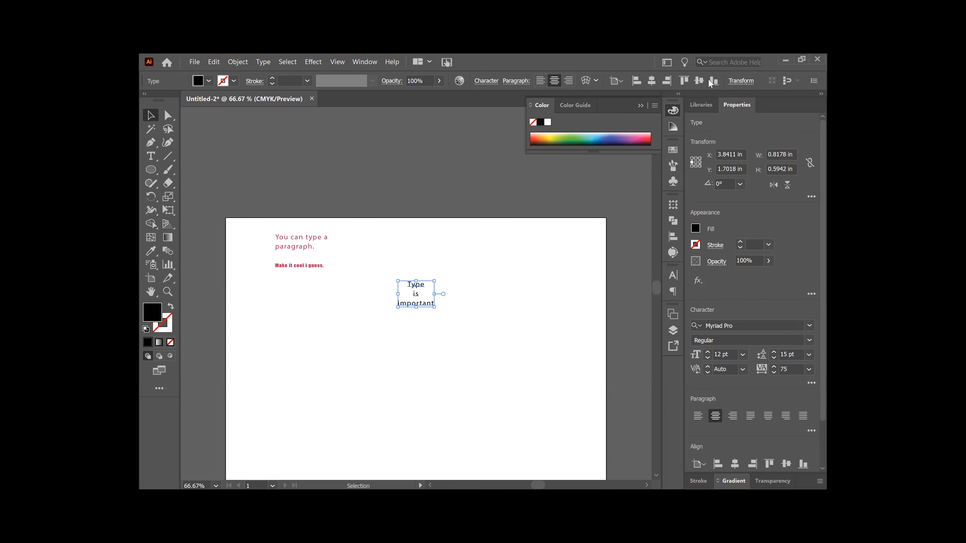
{"action": "left_click", "coordinate": [635, 82]}
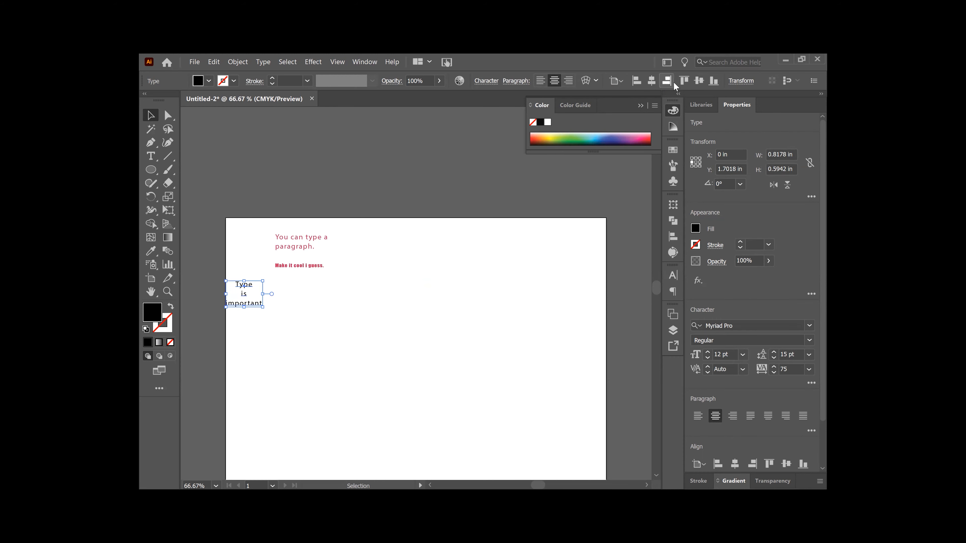
{"action": "left_click", "coordinate": [666, 80]}
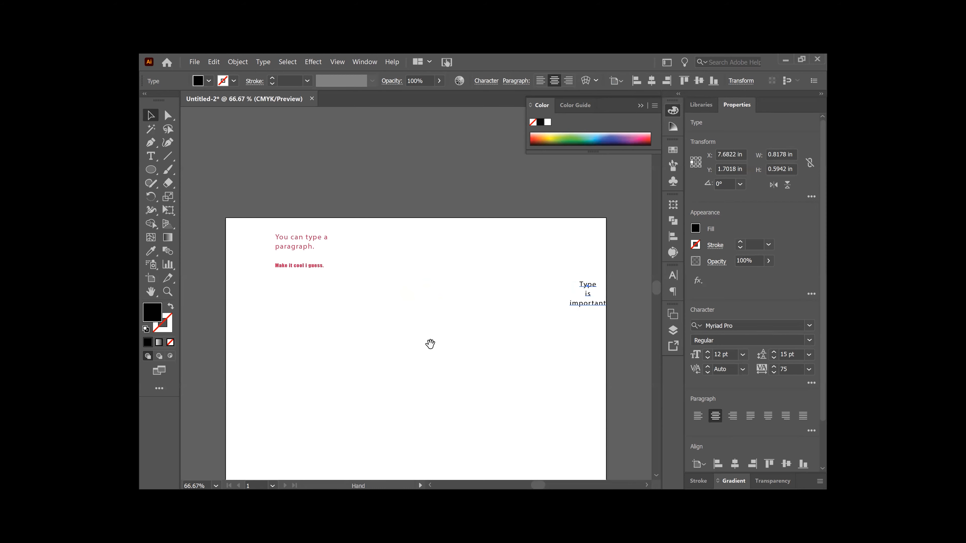
{"action": "left_click_drag", "start_coordinate": [431, 342], "coordinate": [401, 218]}
{"action": "key", "text": "ctrl+minus"}
{"action": "key", "text": "ctrl+minus"}
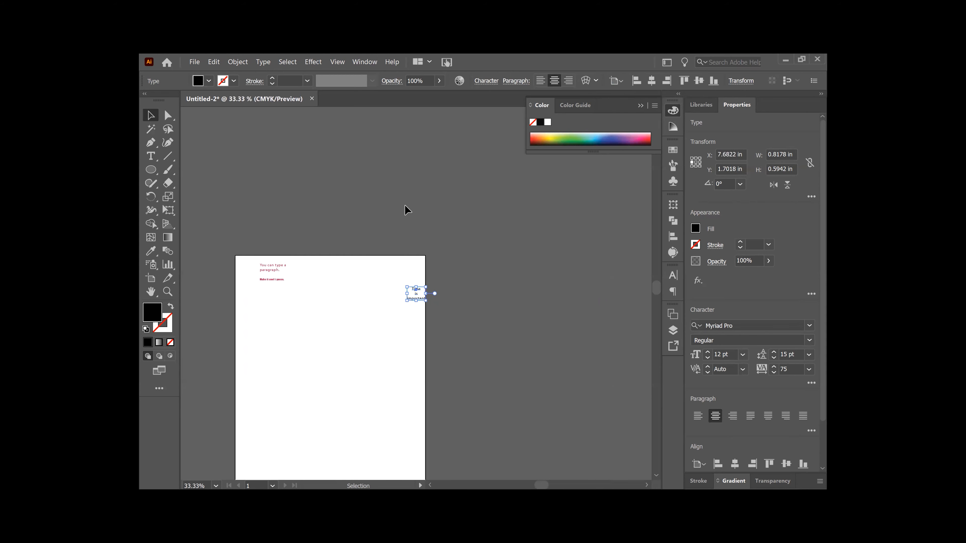
Step: Center the text block horizontally and vertically on the page, then scale it up to about 74.75 pt
{"action": "left_click_drag", "start_coordinate": [464, 294], "coordinate": [513, 188]}
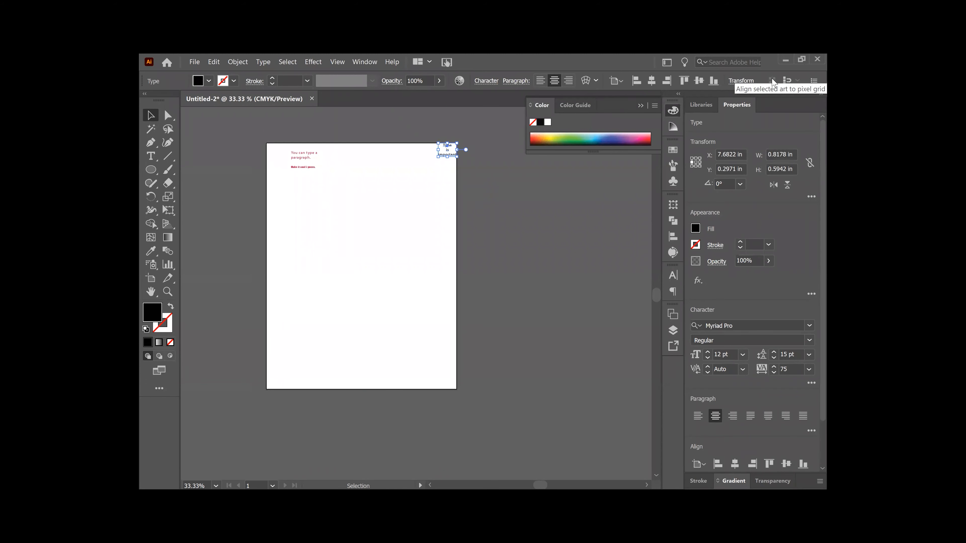
{"action": "left_click", "coordinate": [699, 82]}
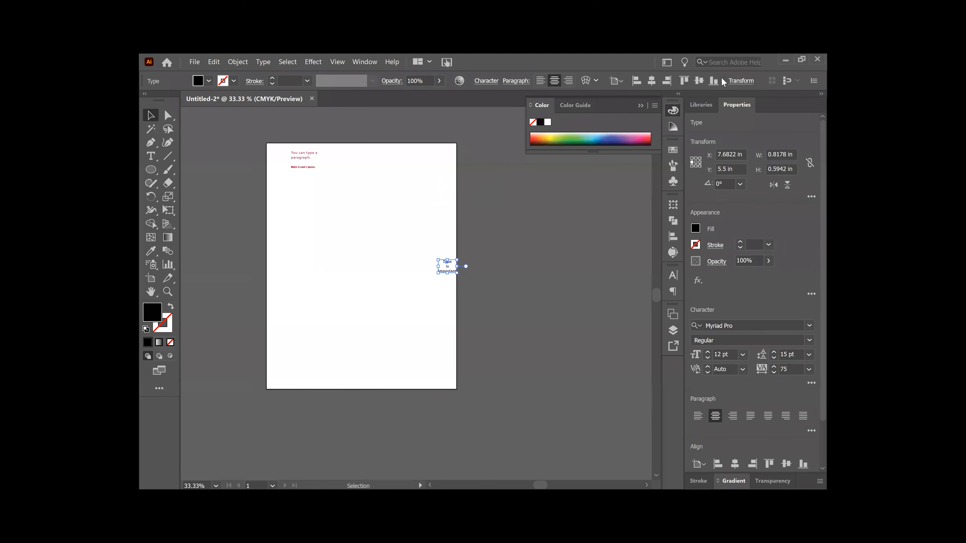
{"action": "left_click", "coordinate": [714, 81]}
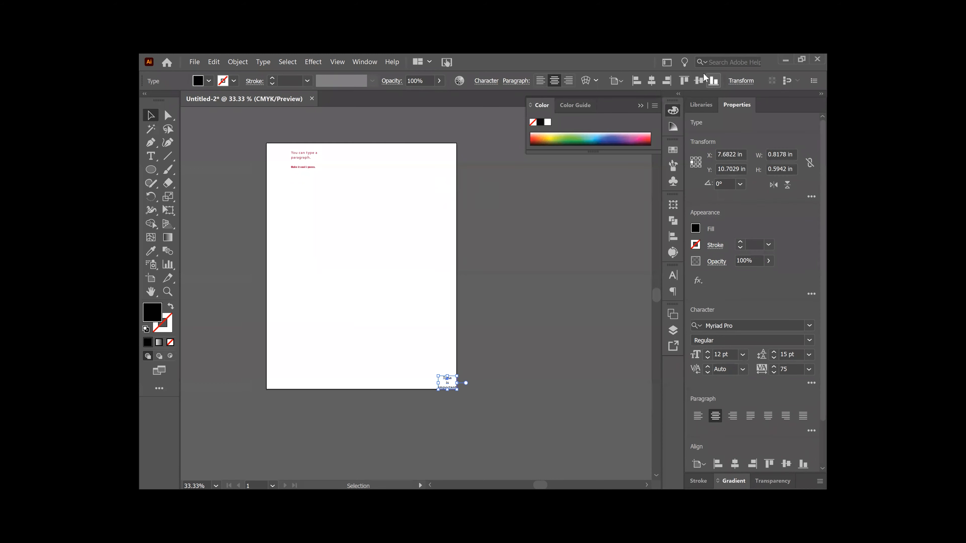
{"action": "left_click", "coordinate": [651, 82]}
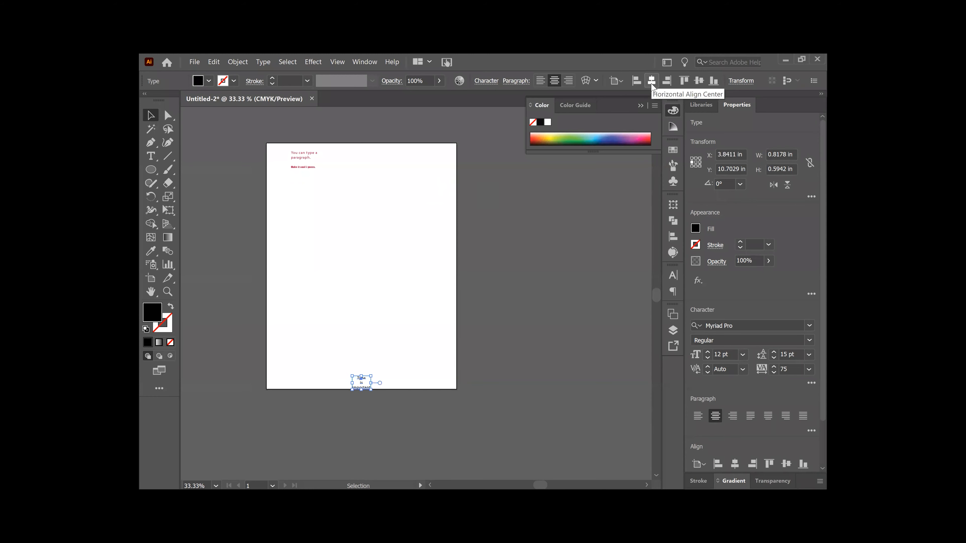
{"action": "left_click", "coordinate": [699, 81]}
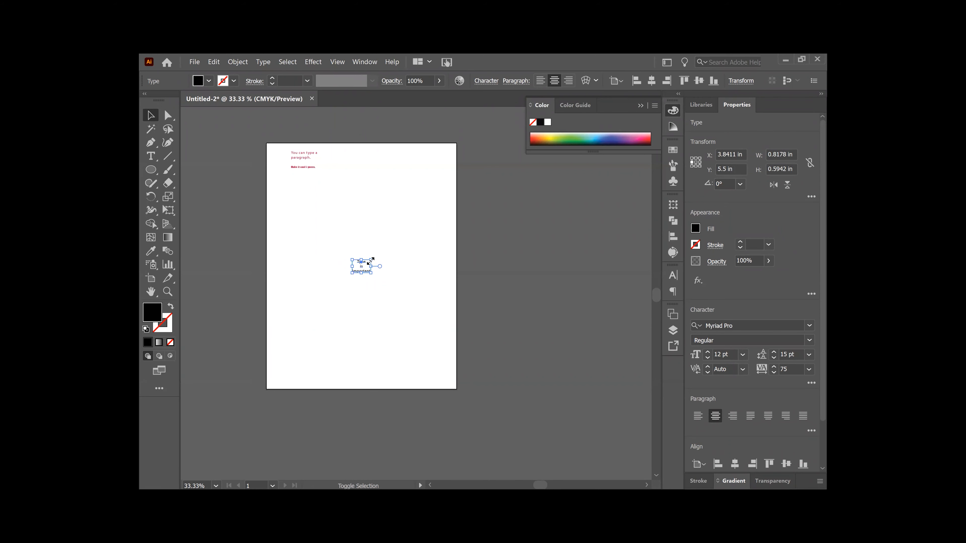
{"action": "left_click_drag", "start_coordinate": [371, 261], "coordinate": [490, 160]}
Step: Nudge the text block left and down and scale it down slightly from its corner
{"action": "left_click_drag", "start_coordinate": [399, 232], "coordinate": [365, 239]}
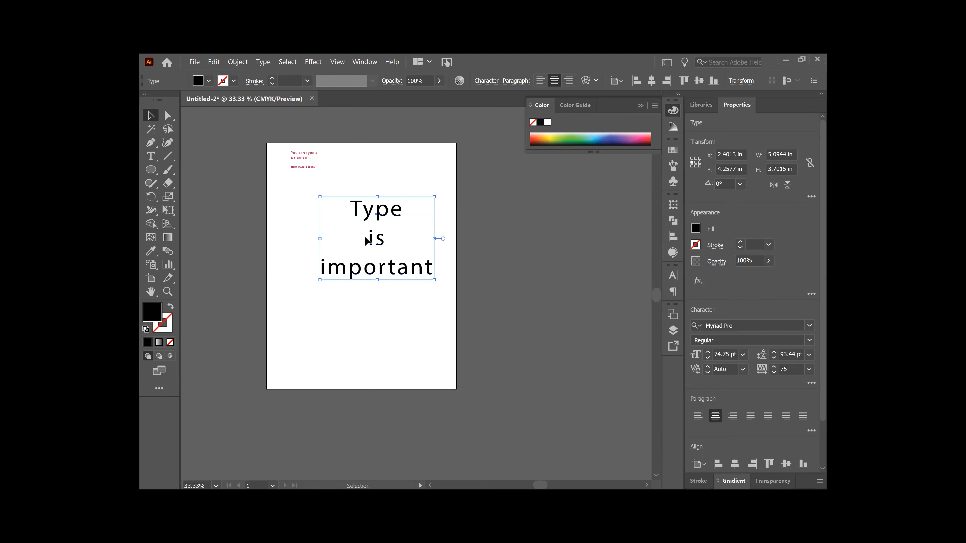
{"action": "left_click_drag", "start_coordinate": [434, 196], "coordinate": [426, 231]}
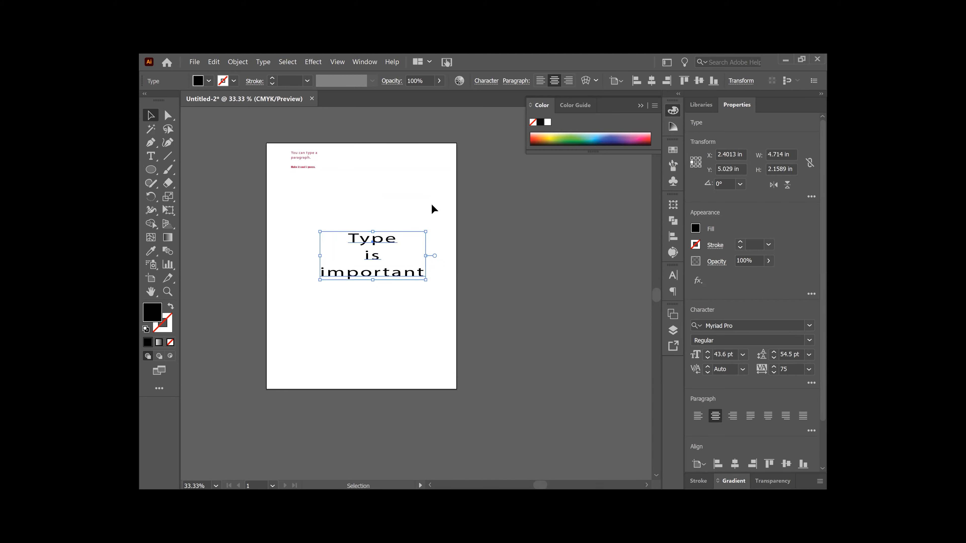
{"action": "key", "text": "ctrl+z"}
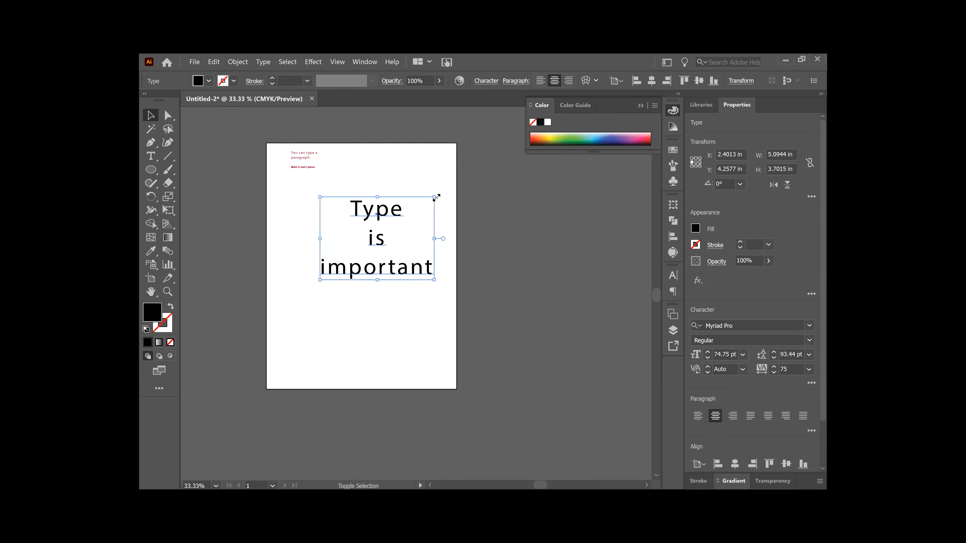
{"action": "mouse_move", "coordinate": [436, 197]}
{"action": "left_mouse_down"}
{"action": "mouse_move", "coordinate": [401, 240]}
{"action": "mouse_move", "coordinate": [426, 206]}
{"action": "left_mouse_up"}
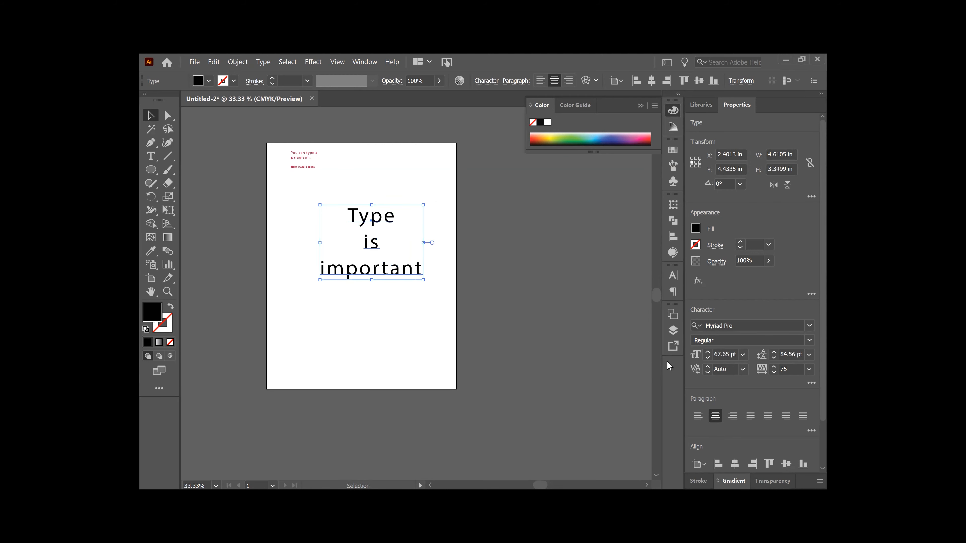
Step: Set the font size of the text block to 69 pt
{"action": "left_click", "coordinate": [707, 353]}
{"action": "left_click", "coordinate": [707, 353]}
{"action": "left_click", "coordinate": [707, 352]}
{"action": "left_click", "coordinate": [707, 352]}
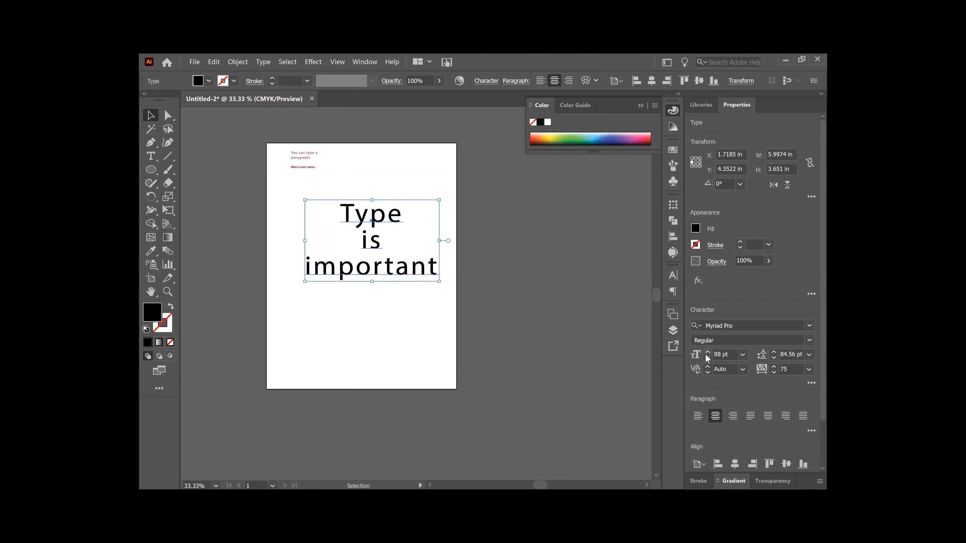
{"action": "left_click", "coordinate": [707, 357]}
{"action": "left_click", "coordinate": [707, 357]}
{"action": "left_click", "coordinate": [708, 358]}
{"action": "left_click", "coordinate": [707, 358]}
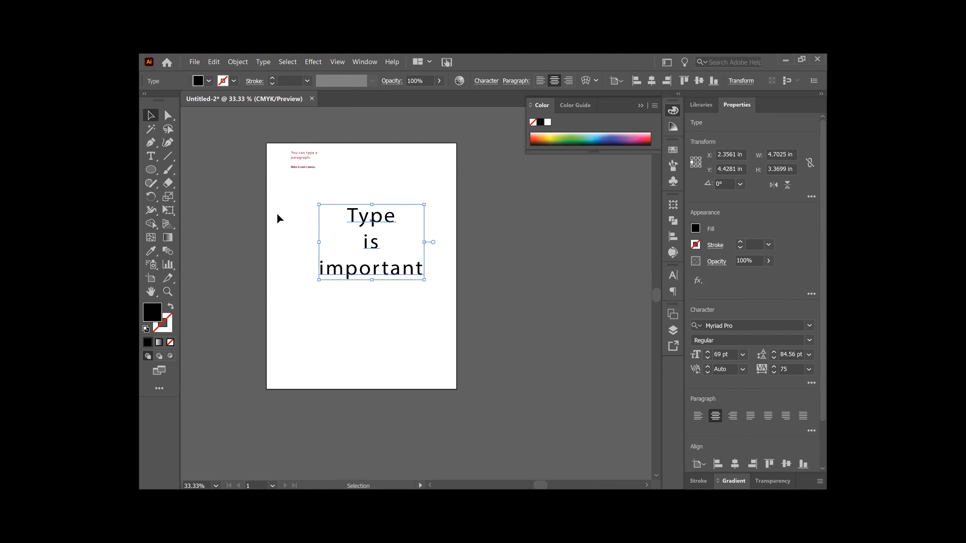